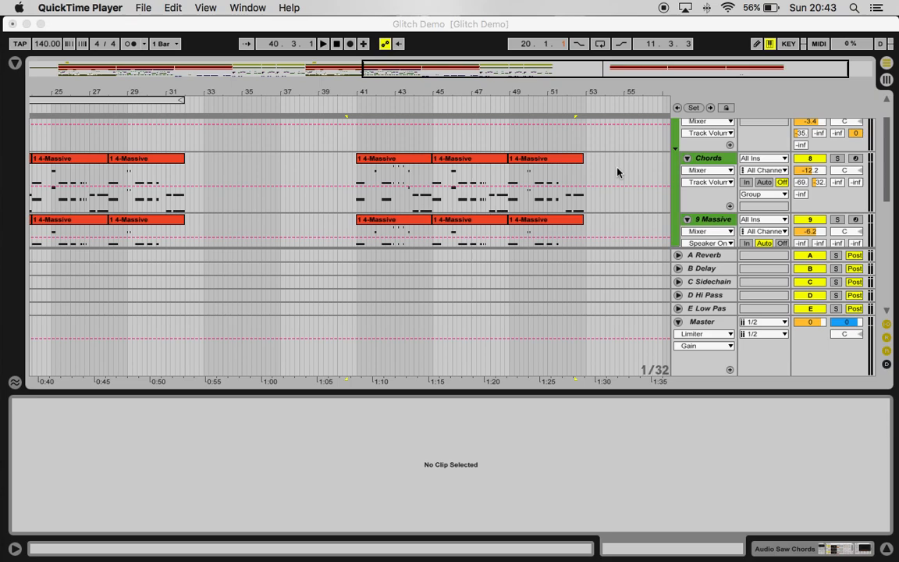
# Step: Solo the Chords track, audition its clips from around bar 41 and stop playback, with the device chain shown
pyautogui.scroll(-5, 617, 171)
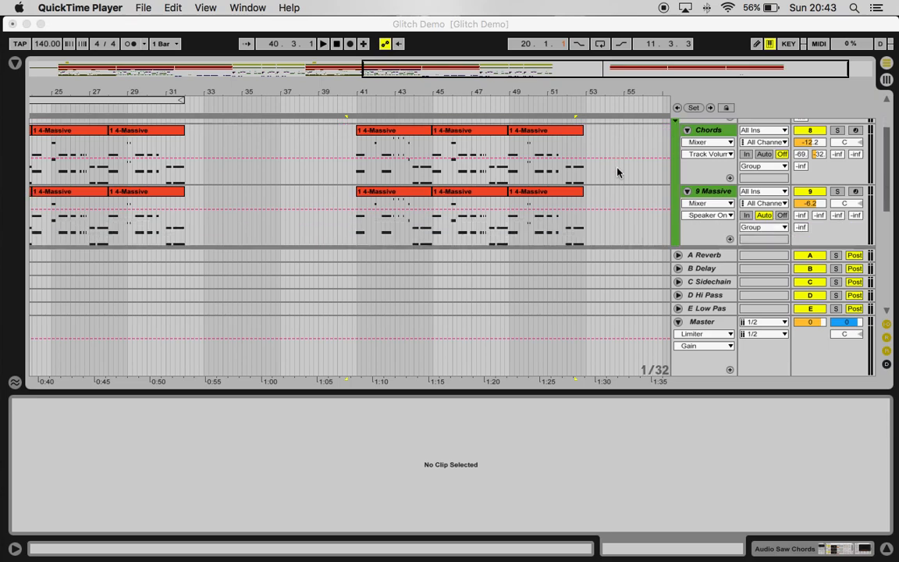
pyautogui.scroll(3, 617, 172)
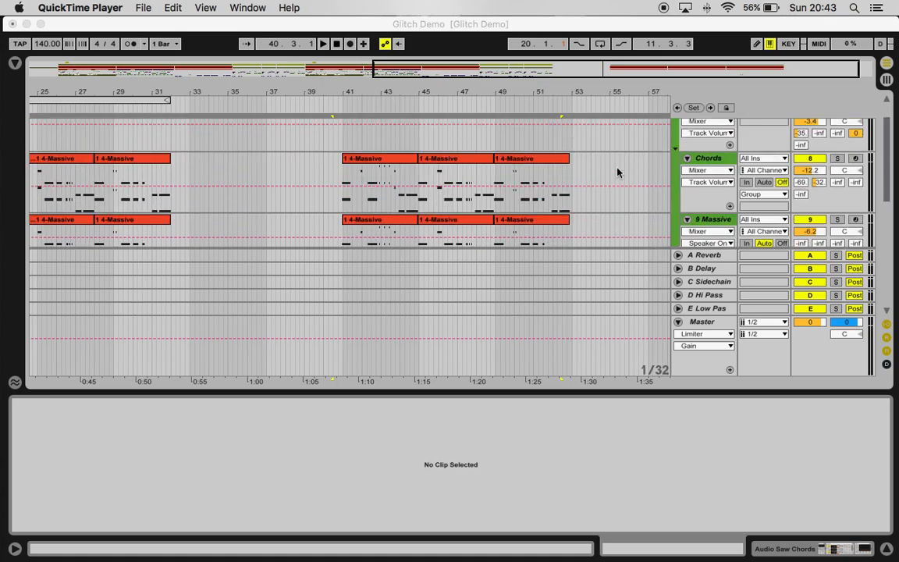
pyautogui.click(840, 162)
pyautogui.click(841, 162)
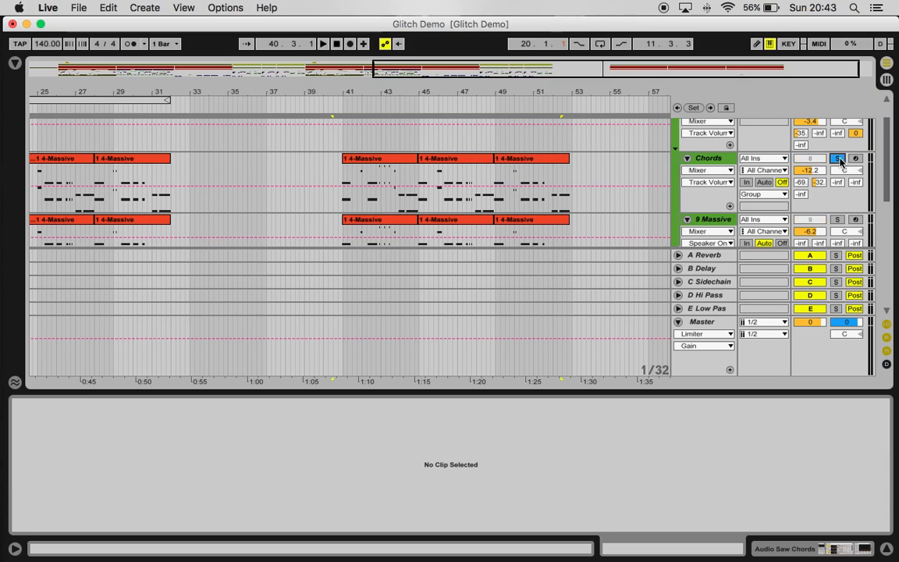
pyautogui.click(341, 106)
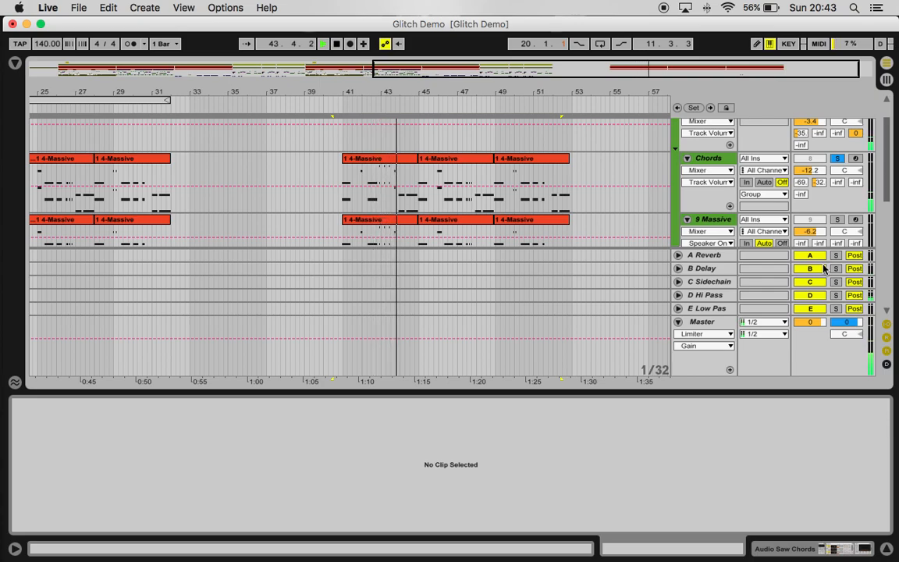
pyautogui.click(802, 552)
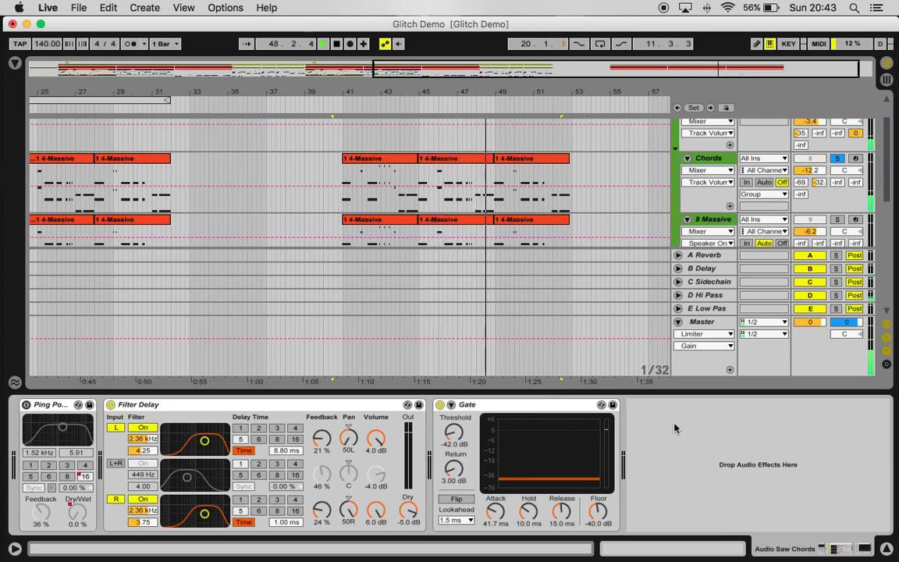
pyautogui.press('space')
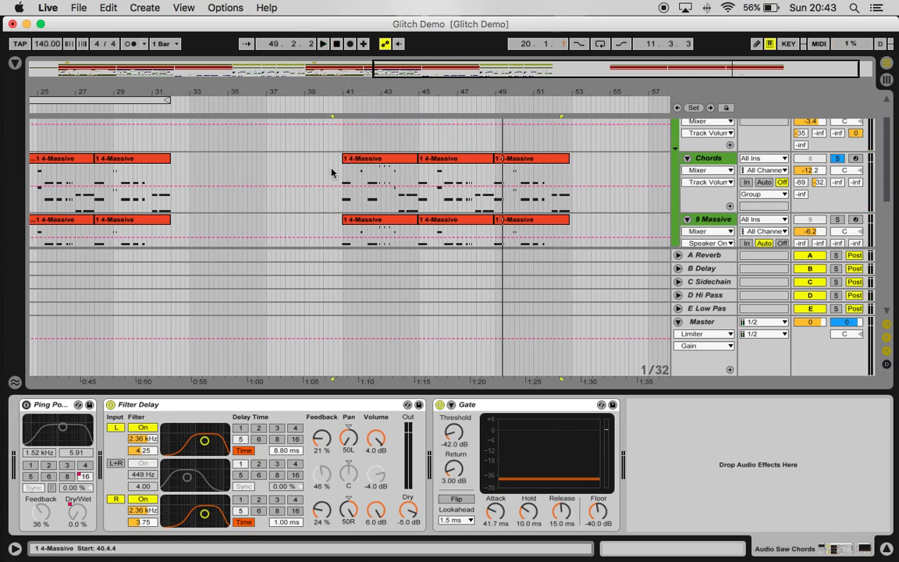
# Step: Select the 9-Massive track below Chords to show its instrument device
pyautogui.scroll(-3, 315, 177)
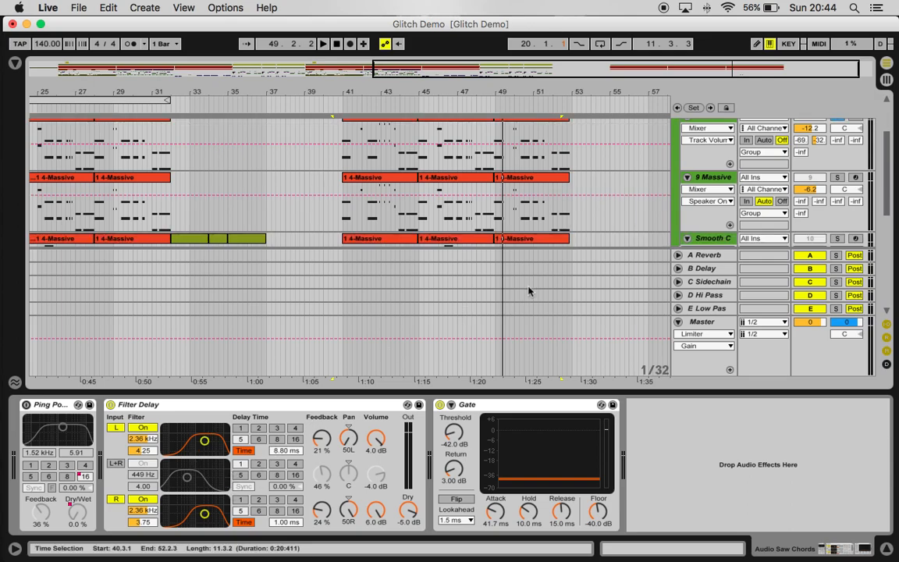
pyautogui.scroll(3, 608, 172)
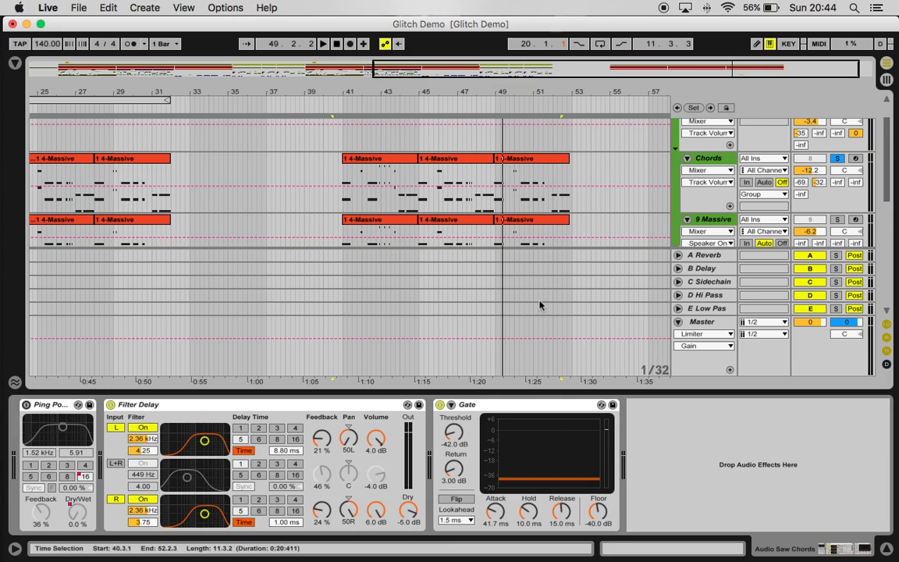
pyautogui.scroll(-2, 614, 172)
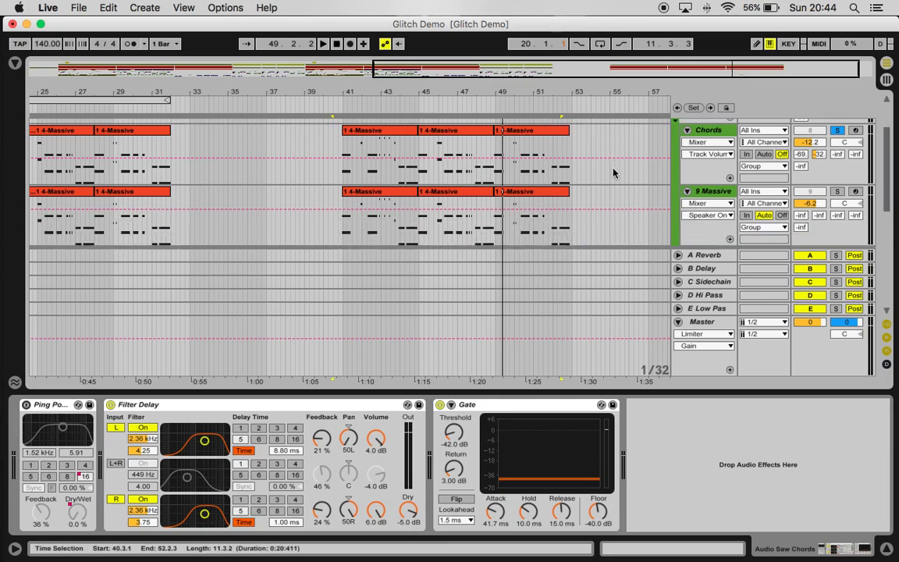
pyautogui.scroll(-1, 614, 172)
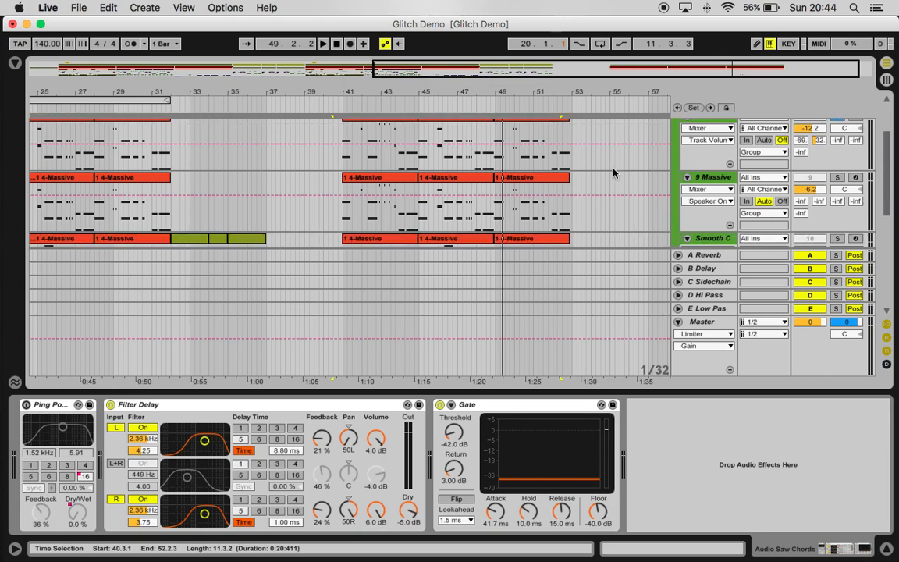
pyautogui.click(702, 179)
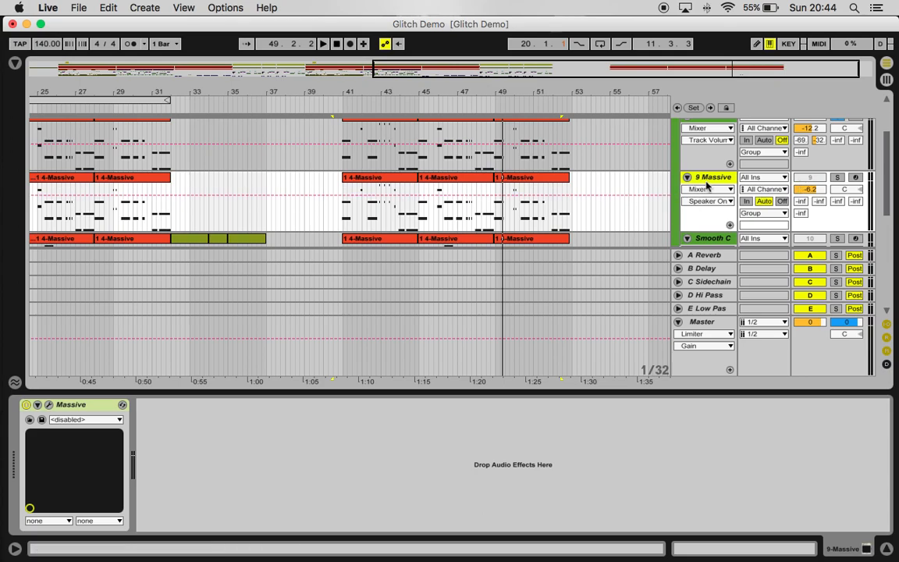
# Step: Unsolo the Chords track and deactivate the Smooth Chords, Saw Chords (track 12) and Original Clips tracks
pyautogui.scroll(1, 635, 190)
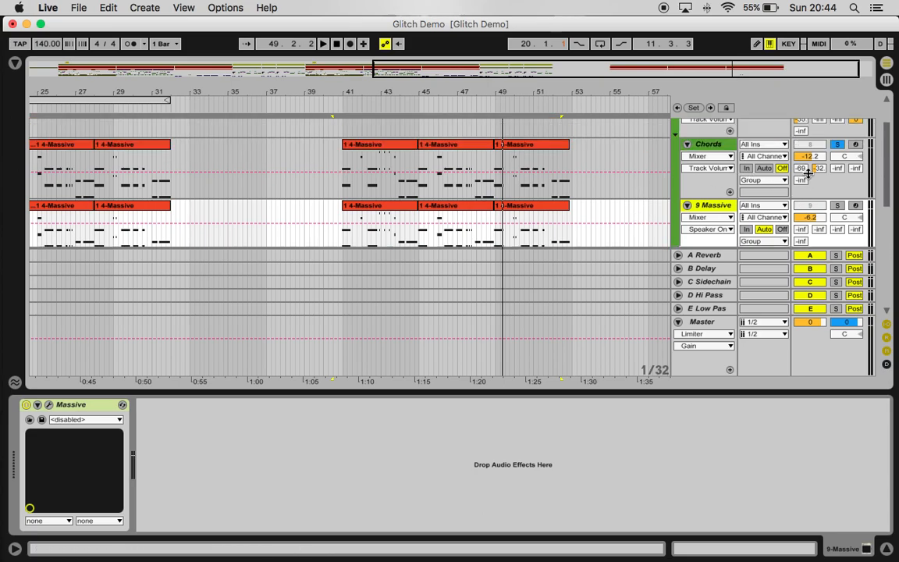
pyautogui.scroll(-3, 808, 173)
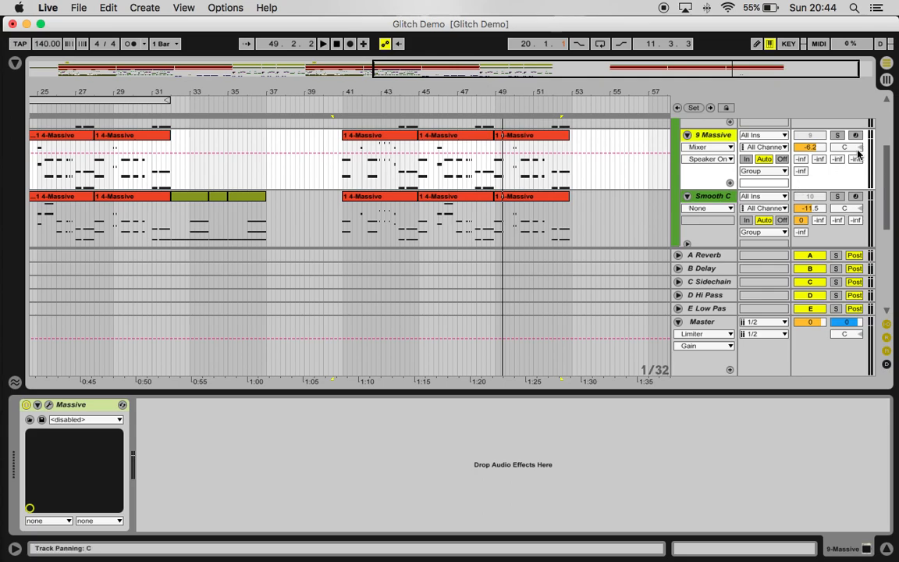
pyautogui.scroll(4, 858, 153)
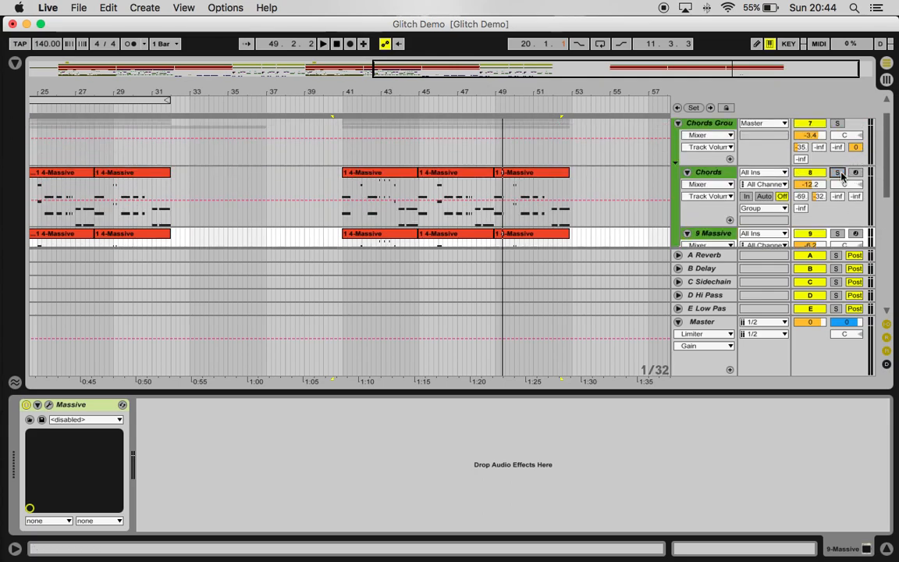
pyautogui.scroll(-4, 841, 176)
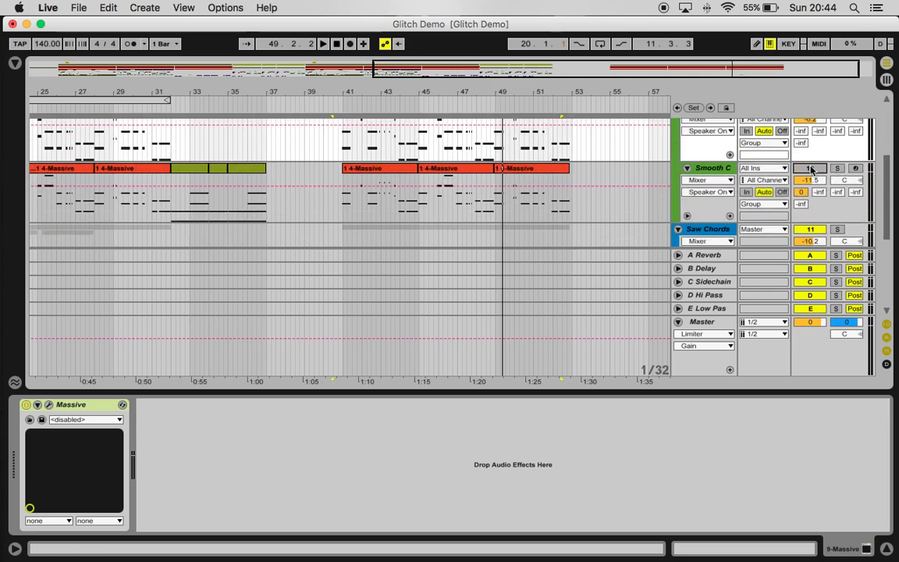
pyautogui.scroll(-3, 811, 171)
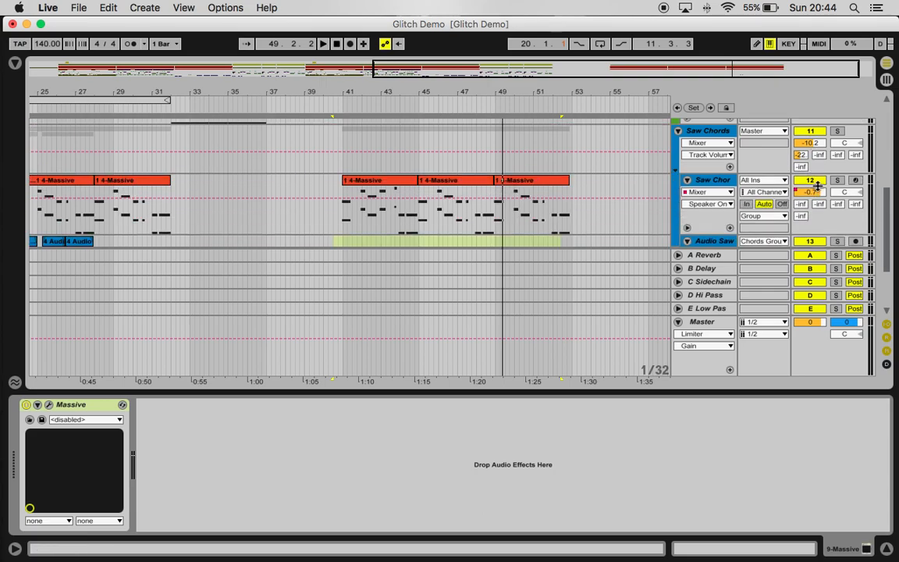
pyautogui.scroll(-2, 817, 178)
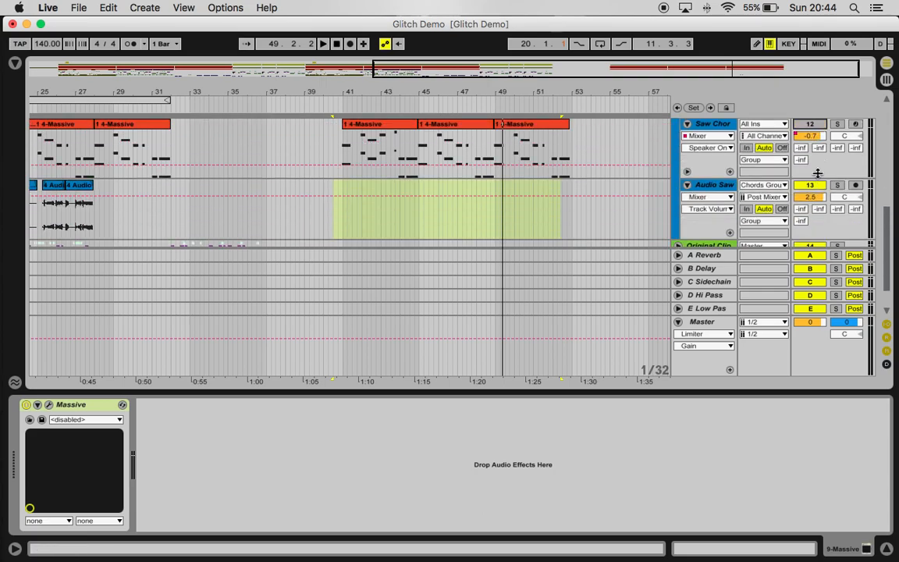
pyautogui.scroll(-2, 817, 172)
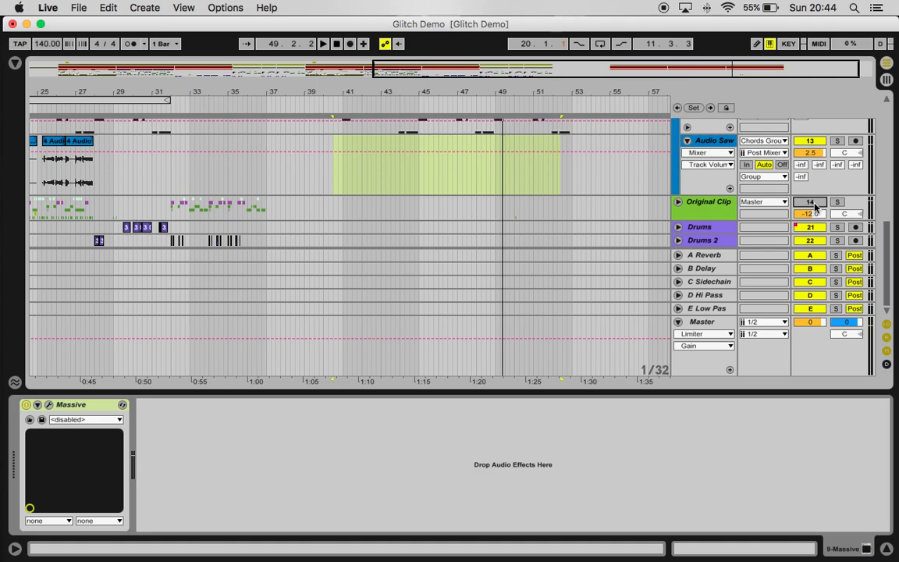
# Step: Audition the Chords and 9-Massive layers together from around bar 41, and stop playback
pyautogui.scroll(5, 816, 207)
pyautogui.scroll(1, 816, 207)
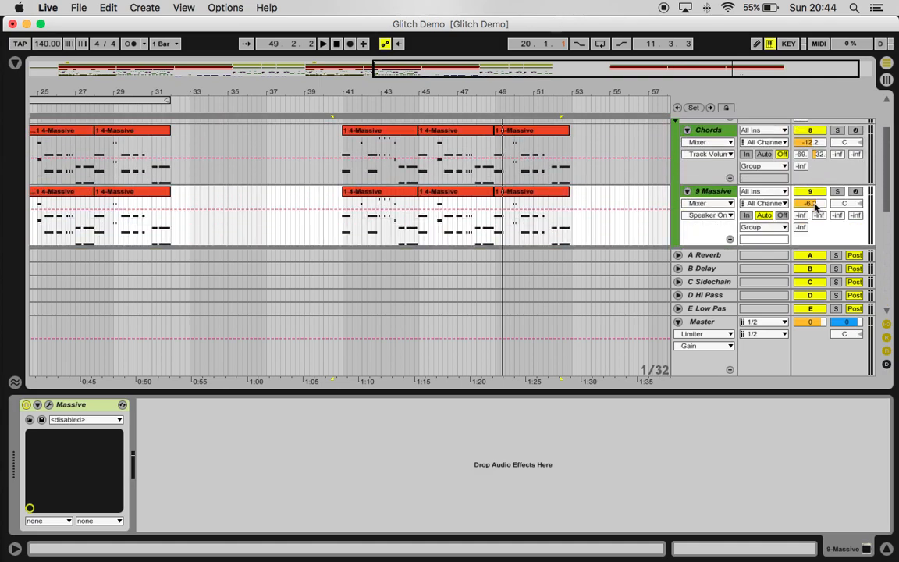
pyautogui.click(341, 107)
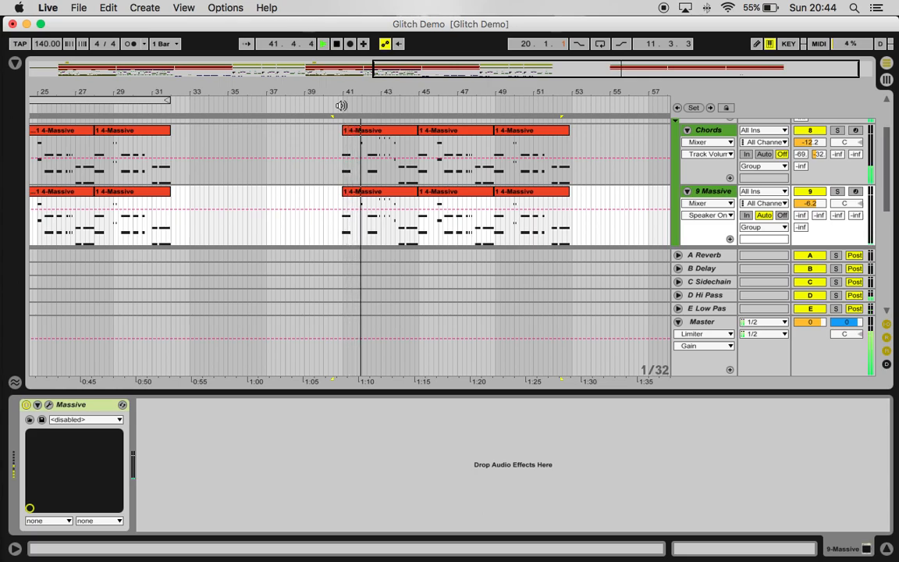
pyautogui.moveTo(341, 144); pyautogui.dragTo(566, 148)
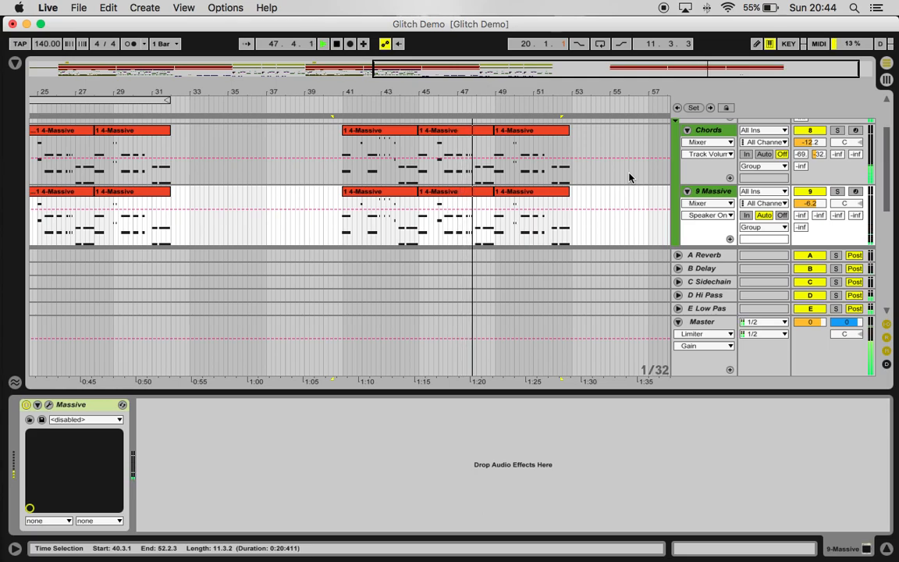
pyautogui.press('space')
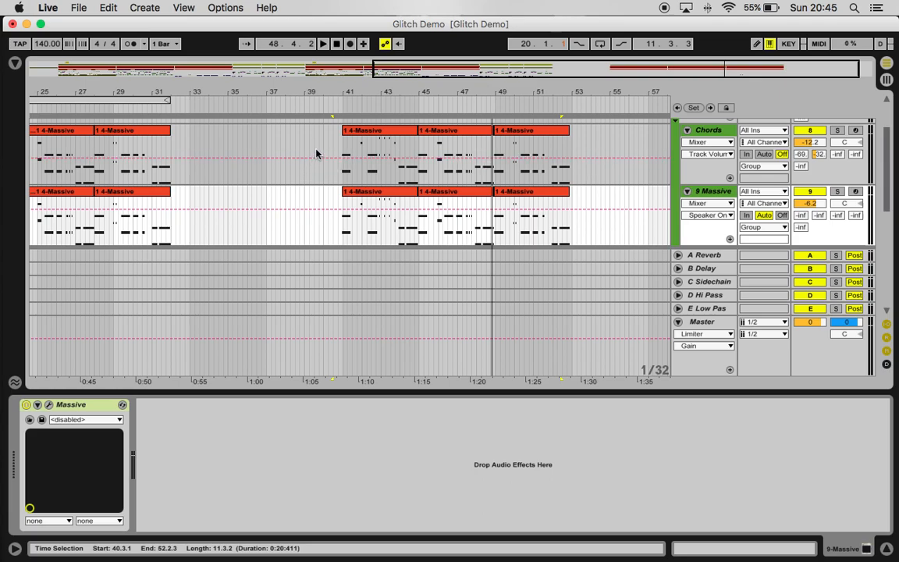
# Step: Reactivate the Smooth Chords track
pyautogui.scroll(-3, 316, 154)
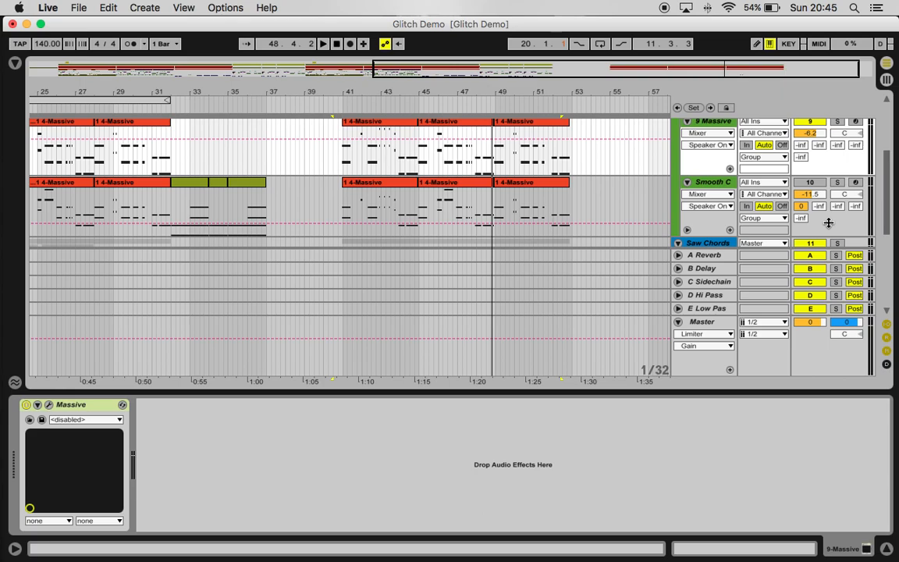
pyautogui.click(810, 183)
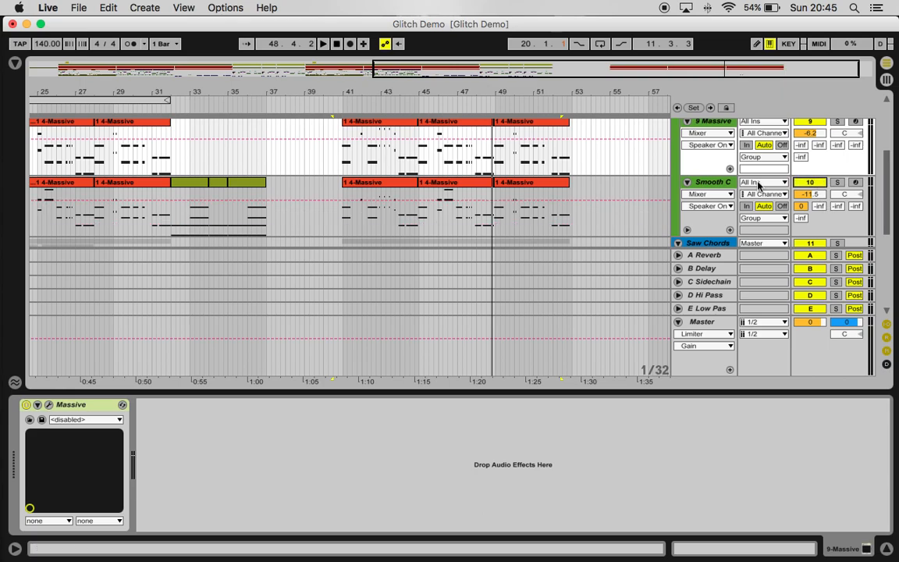
# Step: Inspect the chord tracks' sends in Session View and the A Reverb return's device, and return to the arrangement
pyautogui.press('Tab')
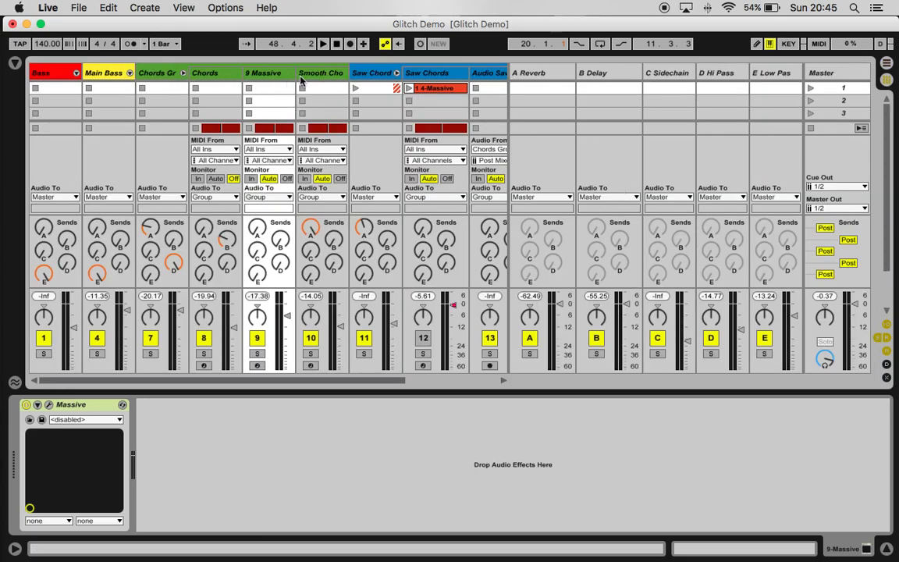
pyautogui.click(538, 73)
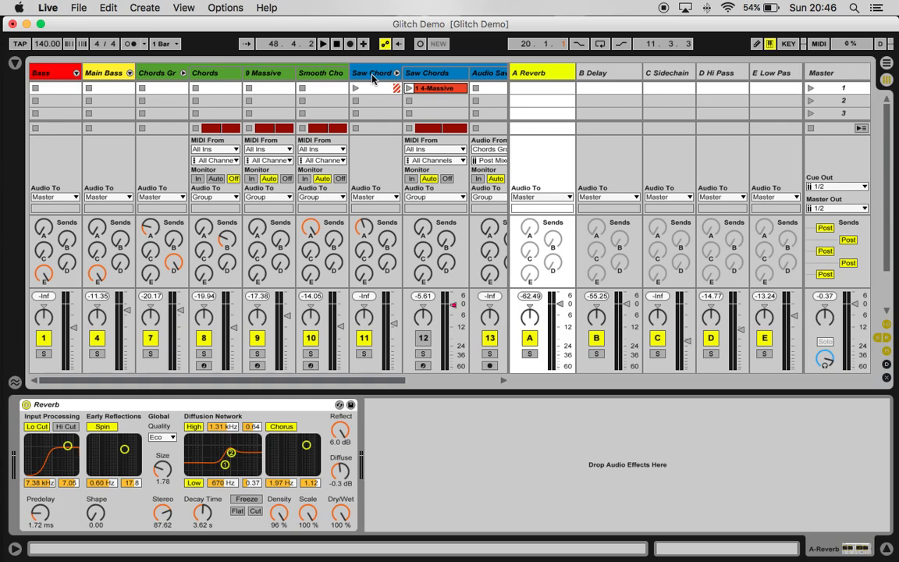
pyautogui.click(887, 66)
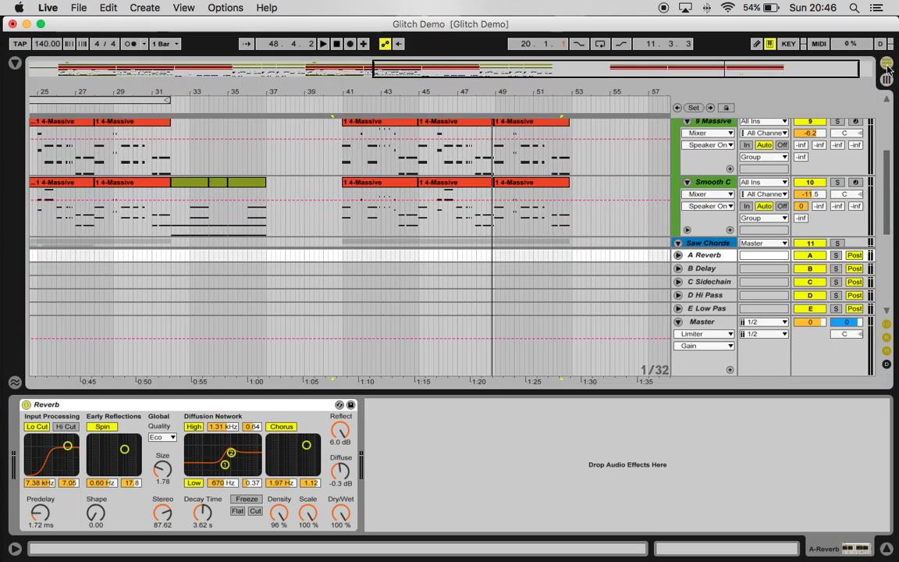
# Step: Choose Chords Group as the audio input source of the Audio Saw Chords track
pyautogui.scroll(-5, 591, 200)
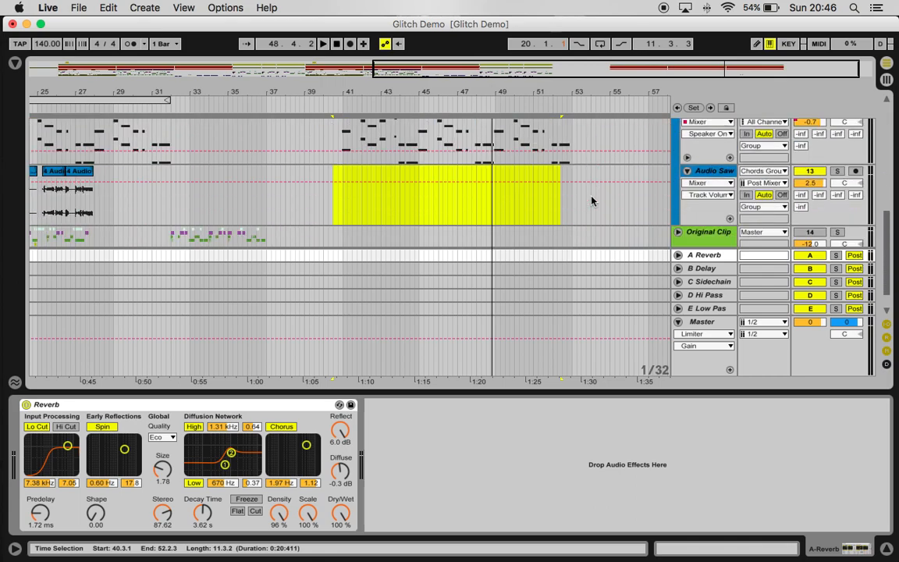
pyautogui.scroll(4, 591, 200)
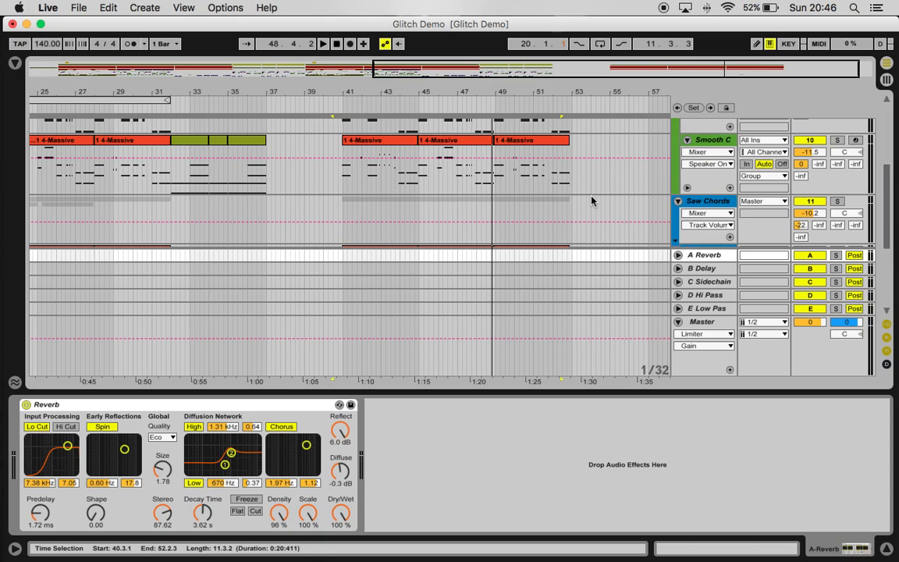
pyautogui.scroll(2, 591, 201)
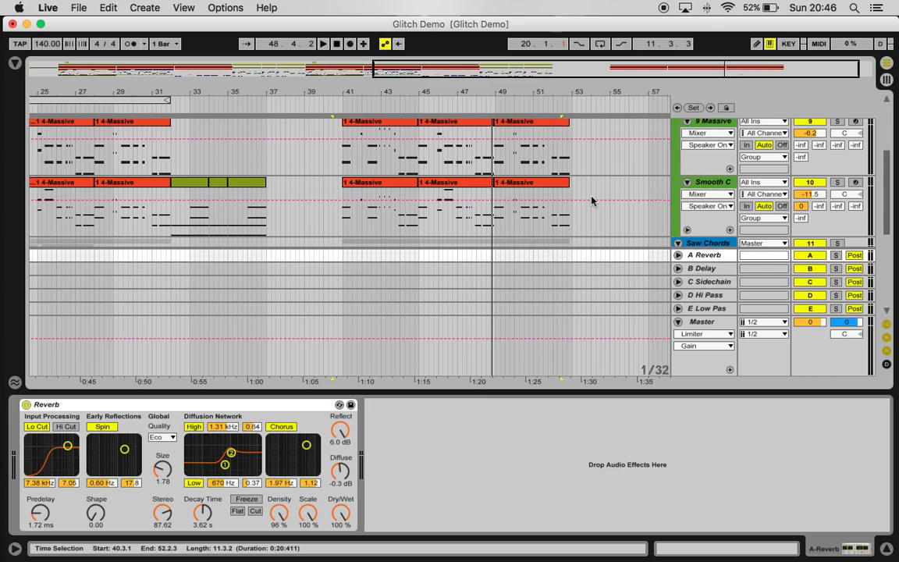
pyautogui.scroll(-5, 590, 200)
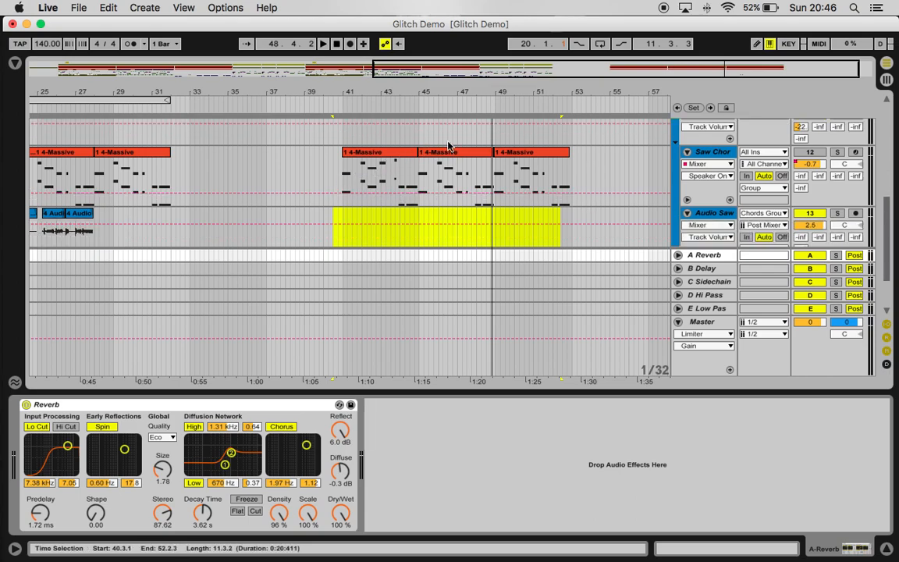
pyautogui.scroll(-1, 593, 167)
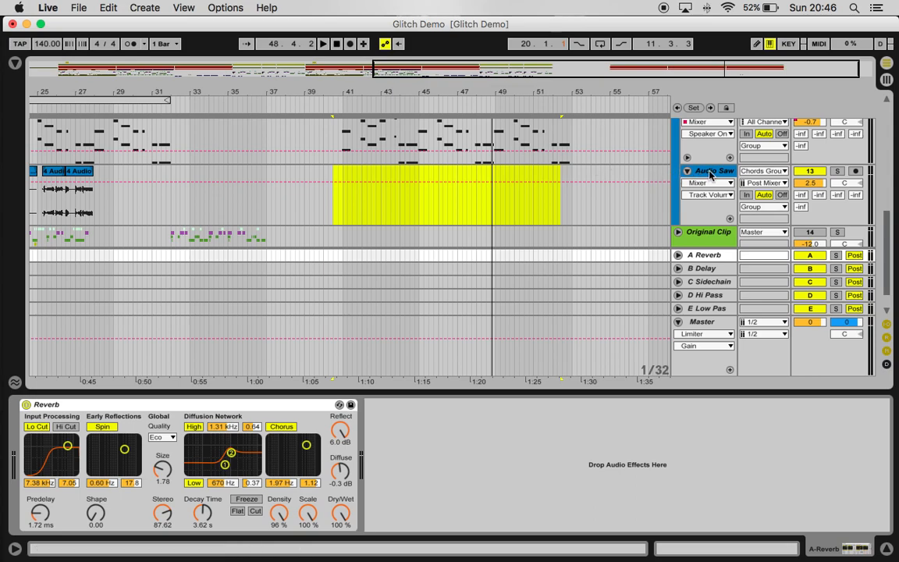
pyautogui.click(770, 173)
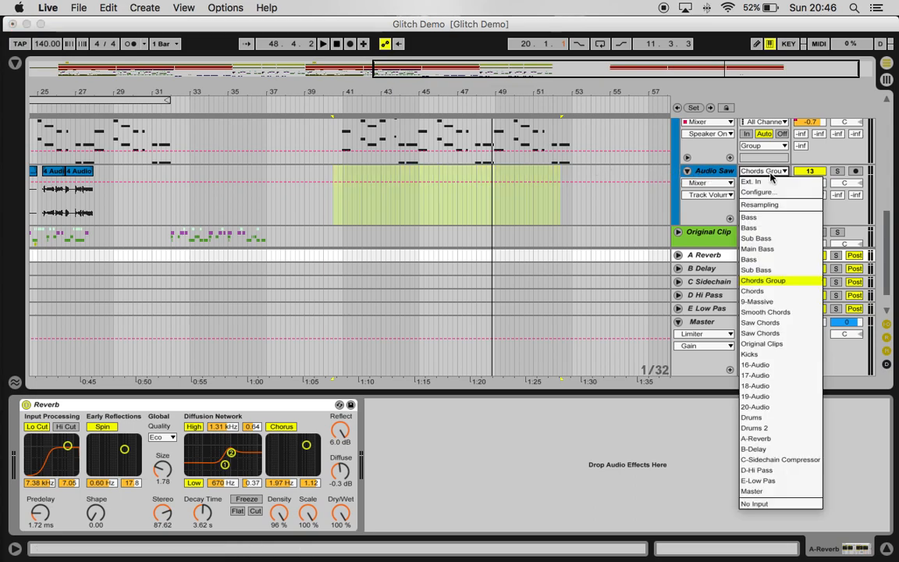
pyautogui.click(771, 283)
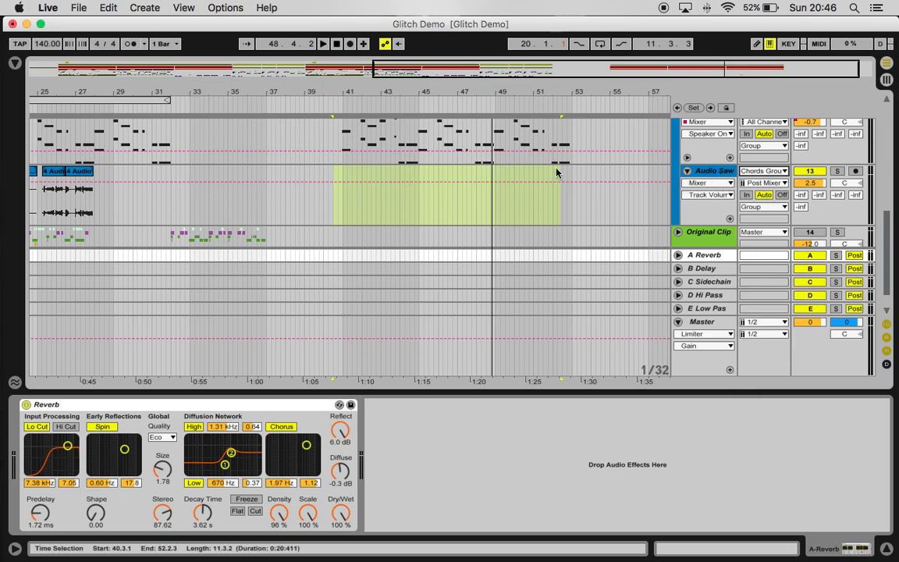
pyautogui.scroll(5, 557, 172)
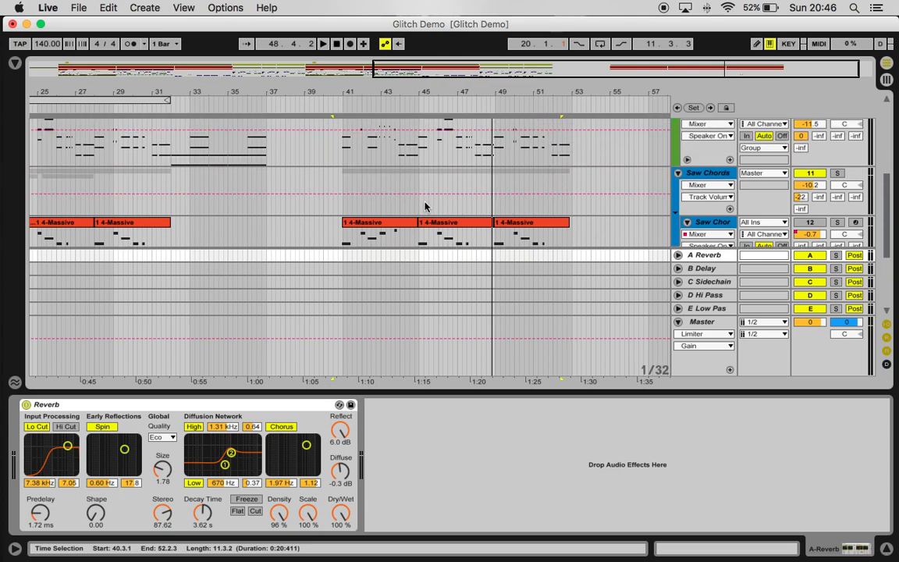
# Step: Arm the Audio Saw Chords track for recording and reactivate the Saw Chords MIDI track
pyautogui.scroll(-4, 609, 193)
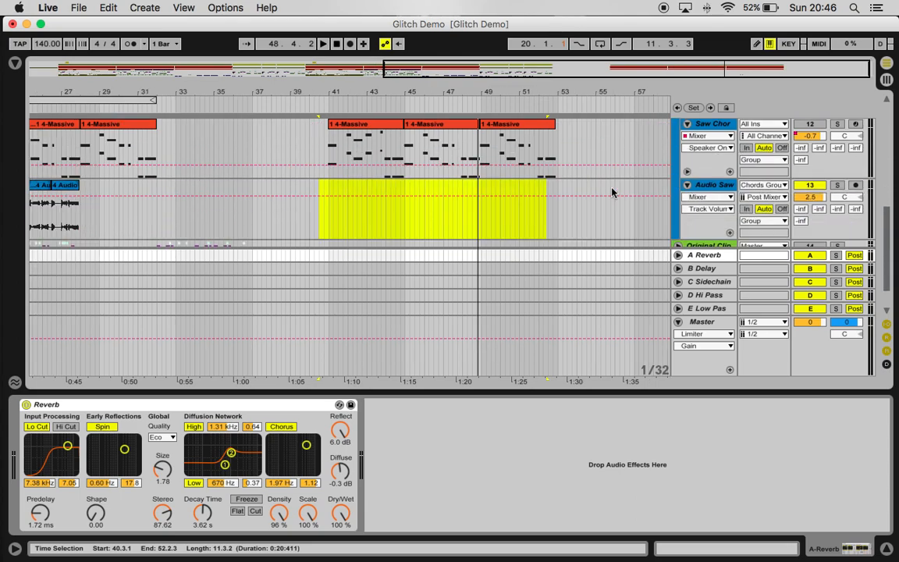
pyautogui.click(857, 187)
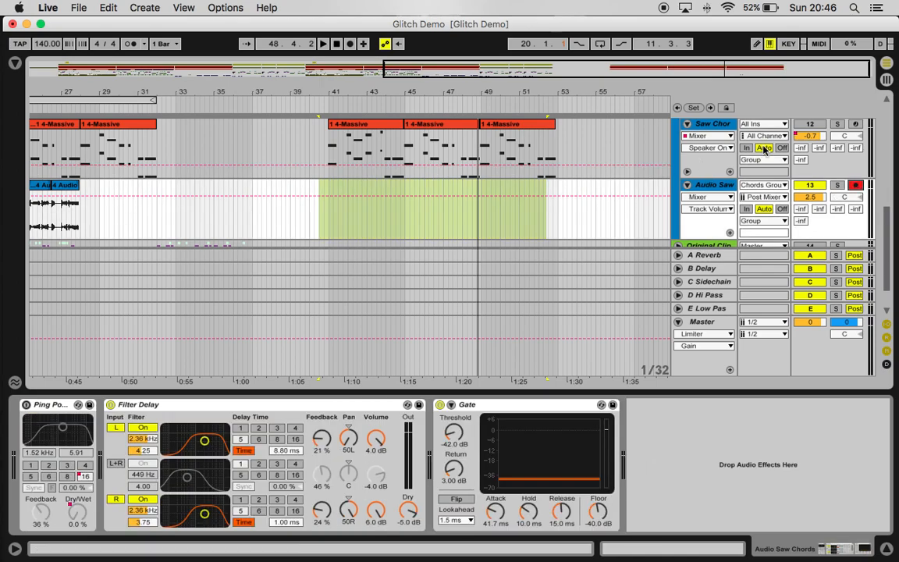
pyautogui.scroll(3, 766, 149)
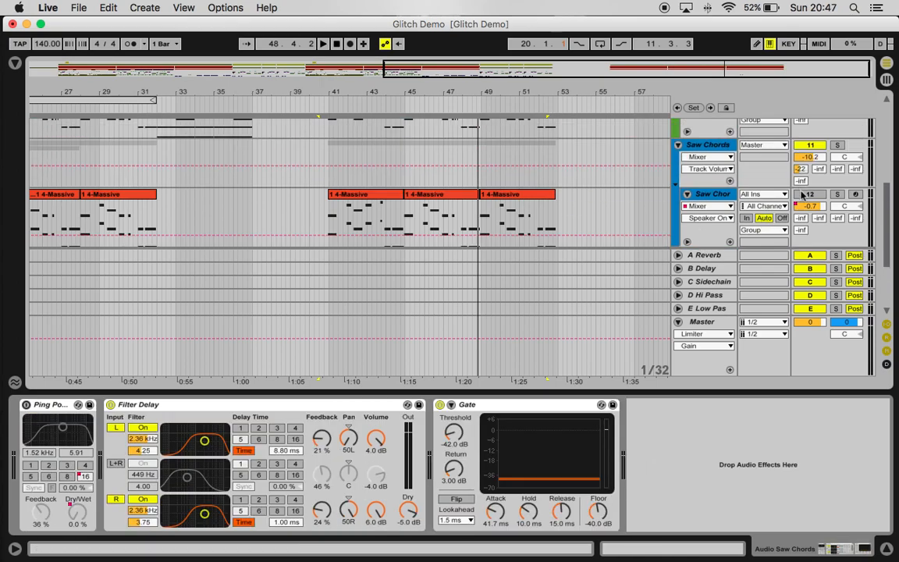
pyautogui.click(806, 195)
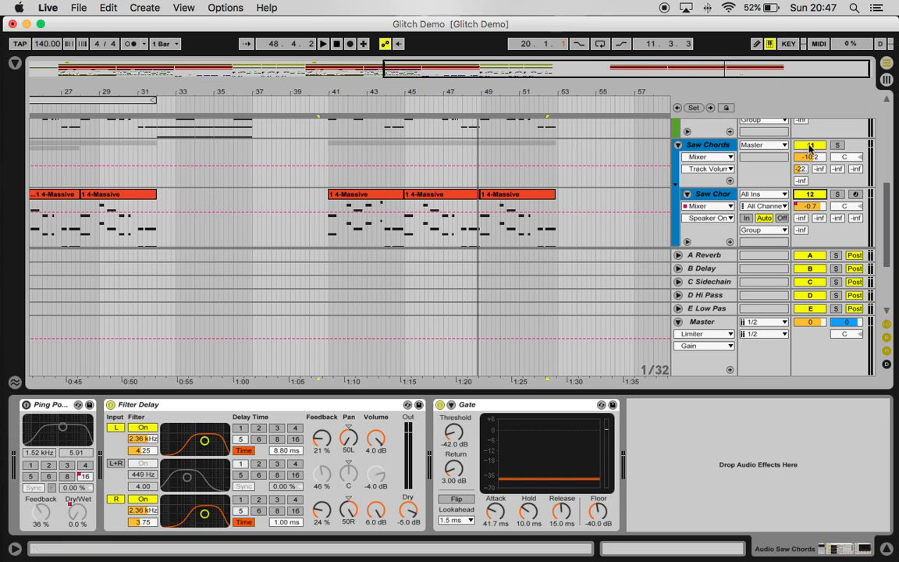
pyautogui.scroll(3, 810, 146)
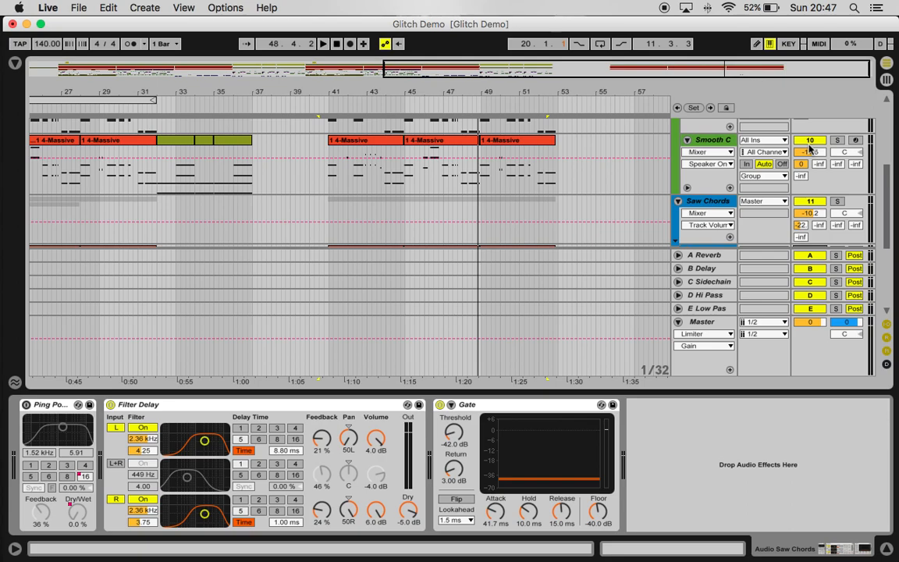
# Step: Record the chords onto the Audio Saw Chords track from 40.3.1 to about bar 53
pyautogui.click(319, 105)
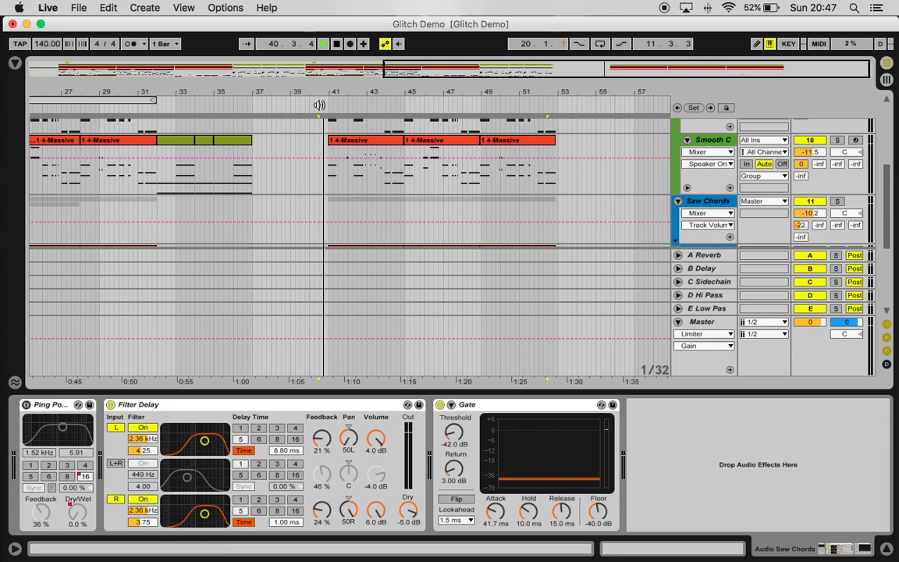
pyautogui.press('space')
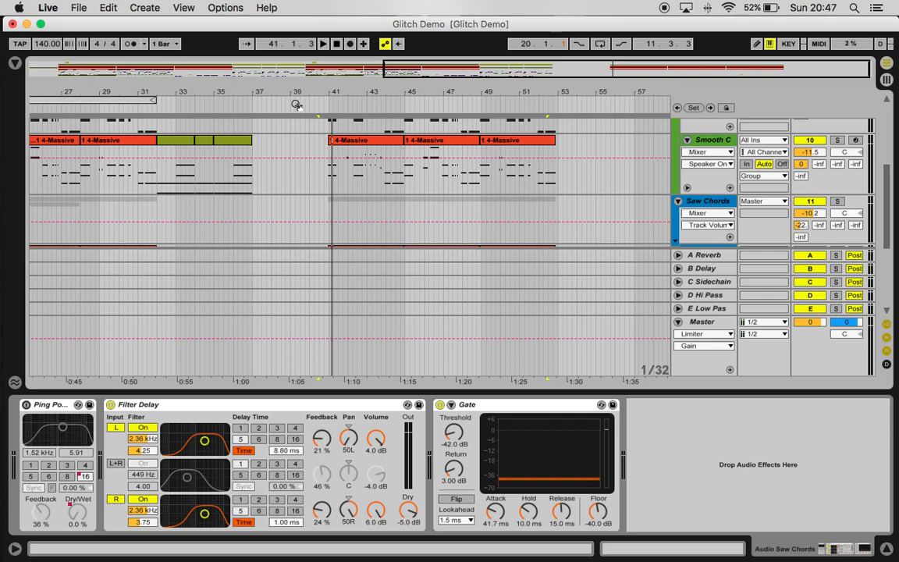
pyautogui.press('F9')
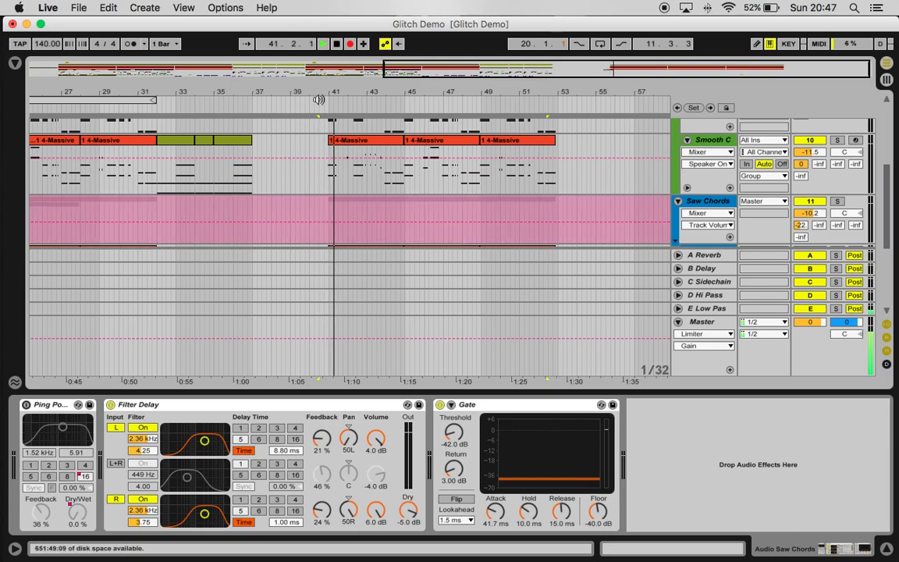
pyautogui.scroll(-5, 445, 181)
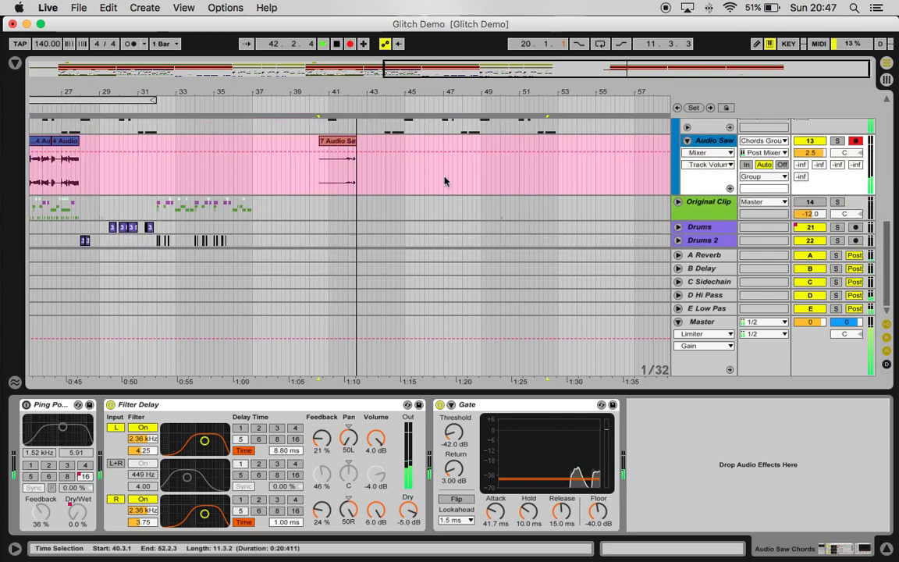
pyautogui.scroll(1, 445, 181)
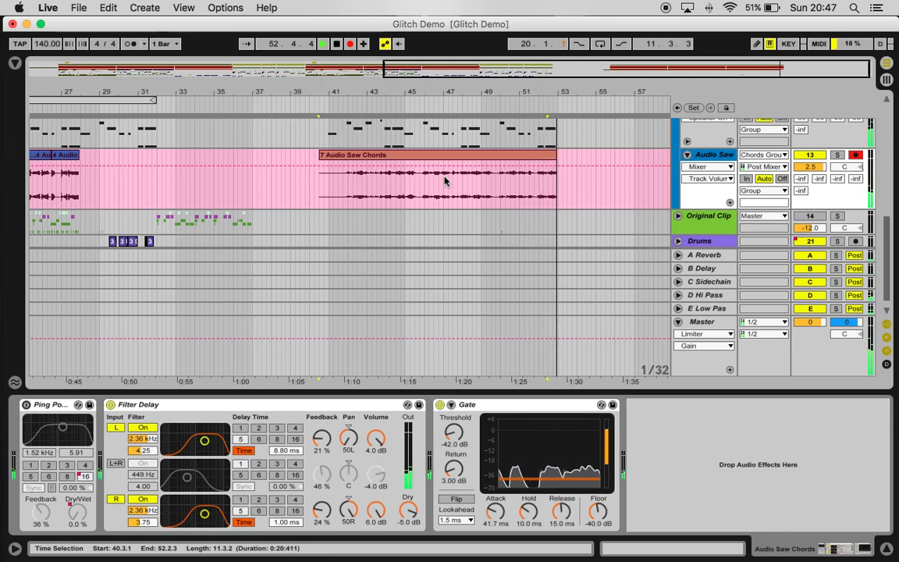
pyautogui.press('space')
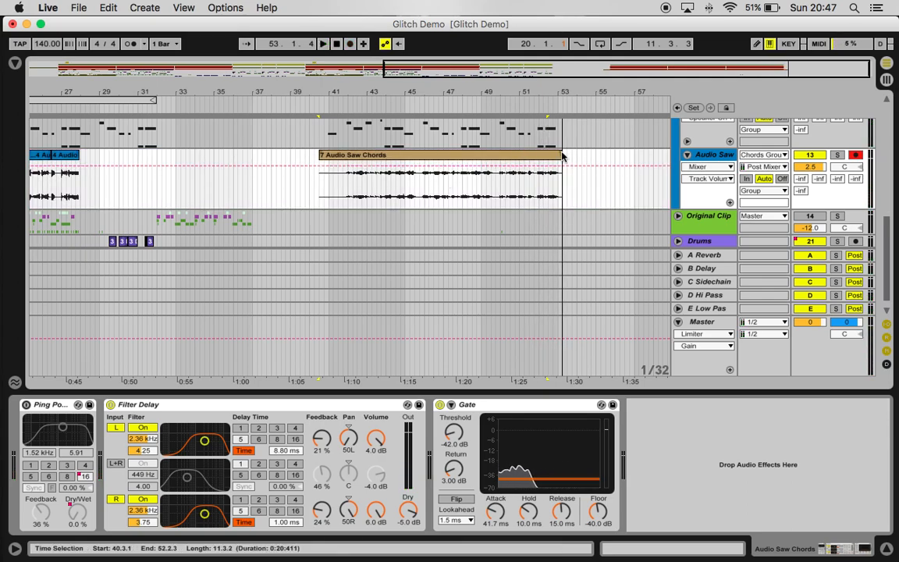
# Step: Trim the recorded Audio Saw Chords clip to run from 41.1.1 to 52.4.4, and disarm the track
pyautogui.moveTo(560, 156); pyautogui.dragTo(556, 156)
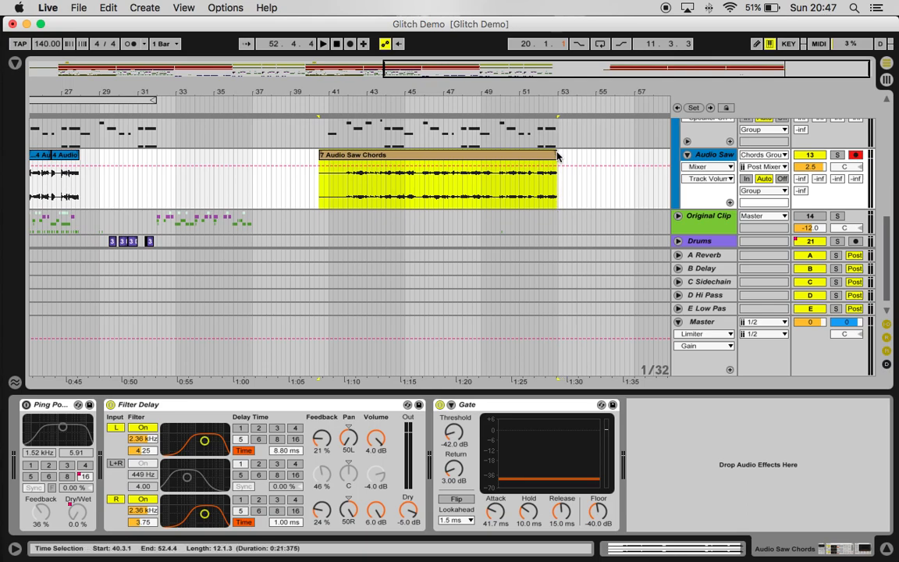
pyautogui.moveTo(319, 158); pyautogui.dragTo(328, 157)
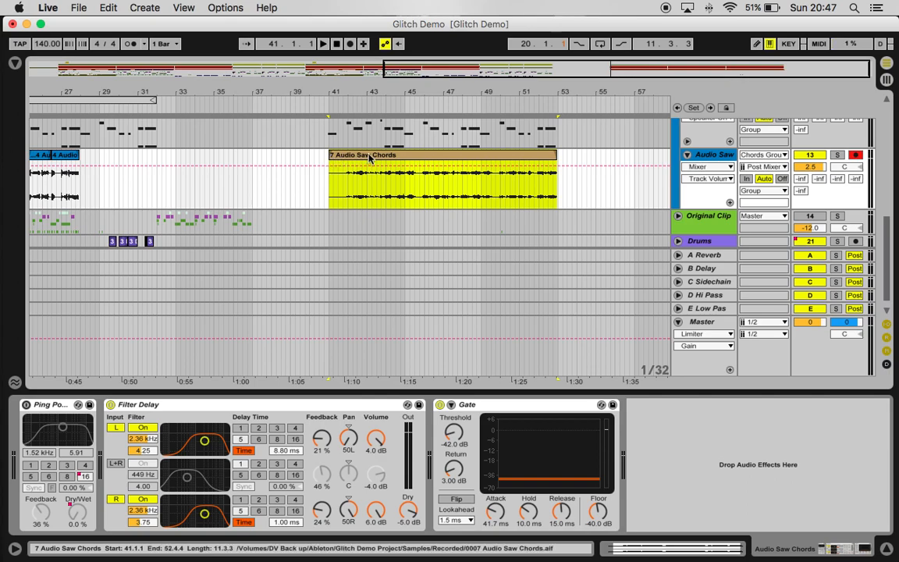
pyautogui.click(858, 154)
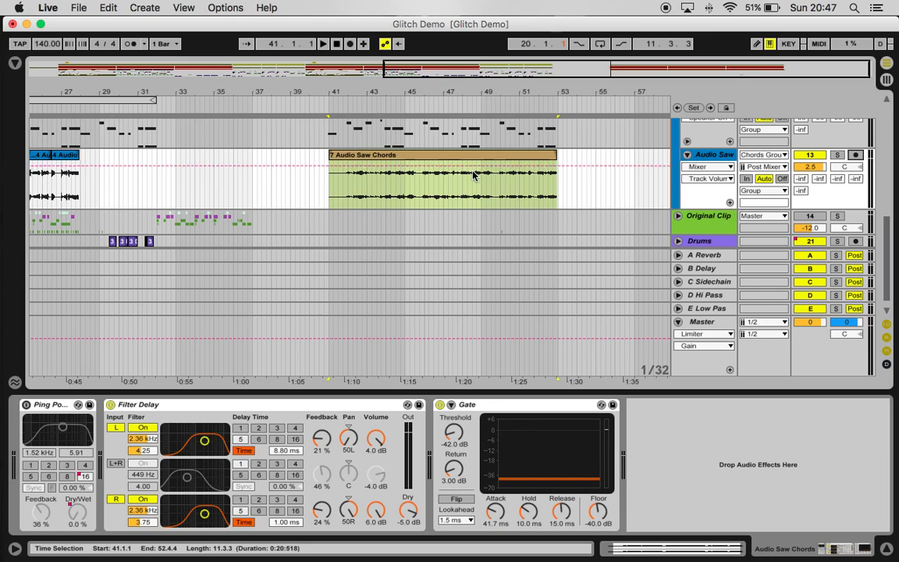
# Step: Reverse the recorded Audio Saw Chords clip, and solo its track to audition it from bar 41
pyautogui.doubleClick(435, 160)
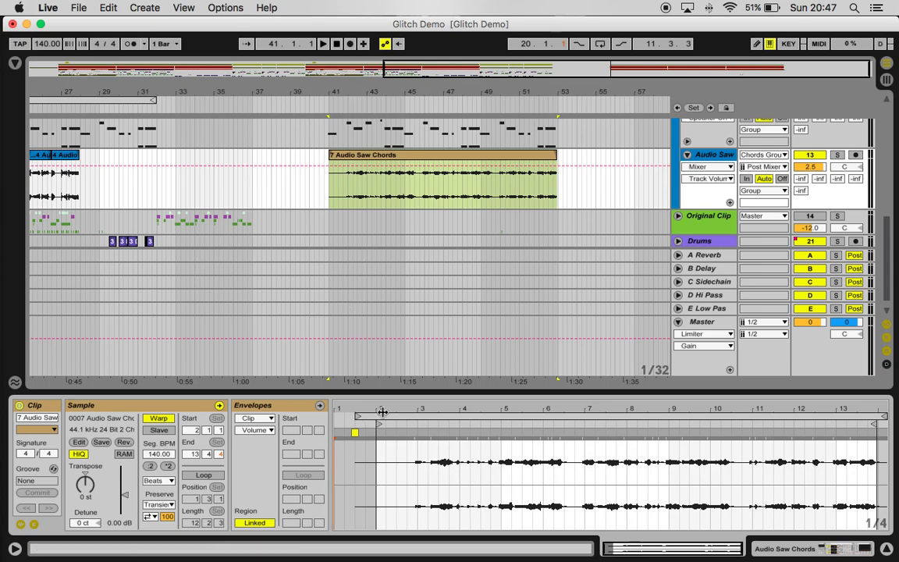
pyautogui.click(124, 442)
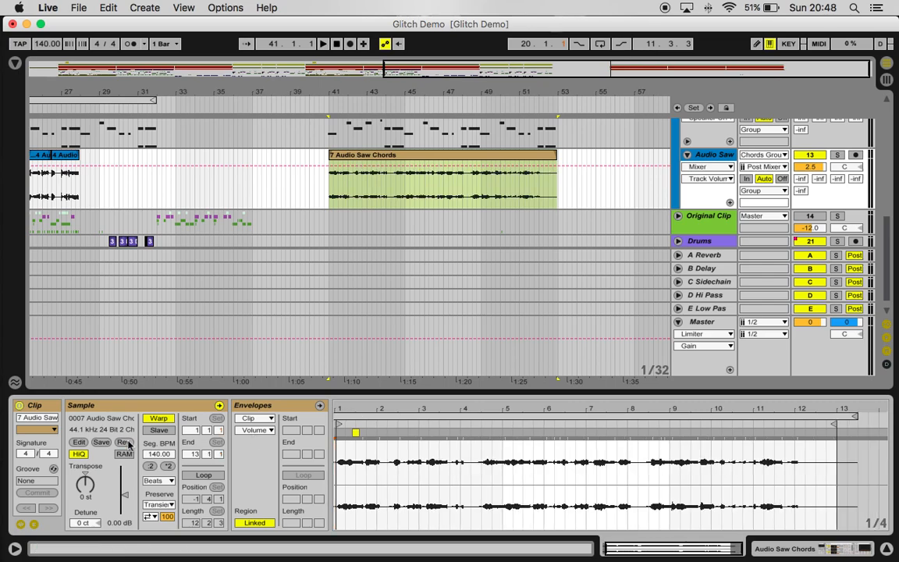
pyautogui.click(837, 155)
pyautogui.click(327, 106)
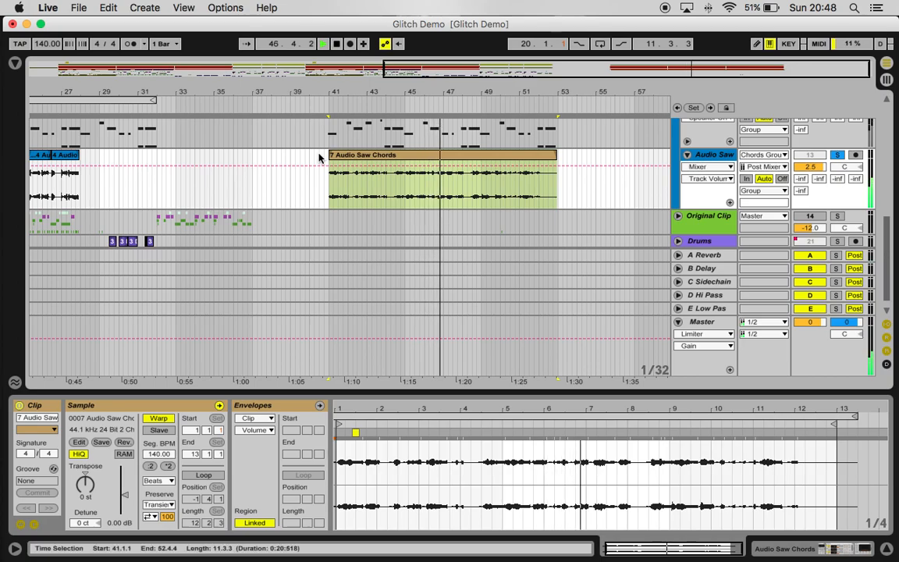
pyautogui.scroll(2, 321, 156)
pyautogui.moveTo(325, 92); pyautogui.dragTo(324, 109)
pyautogui.press('space')
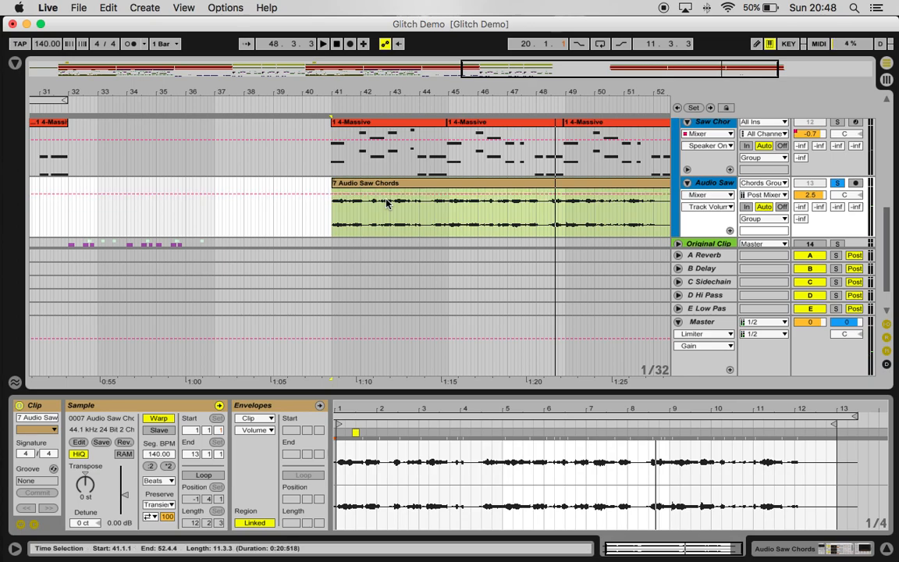
# Step: Split the reversed clip at 41.2.3 and 41.4.4, and delete the piece between the splits
pyautogui.click(366, 202)
pyautogui.hscroll(3, 366, 202)
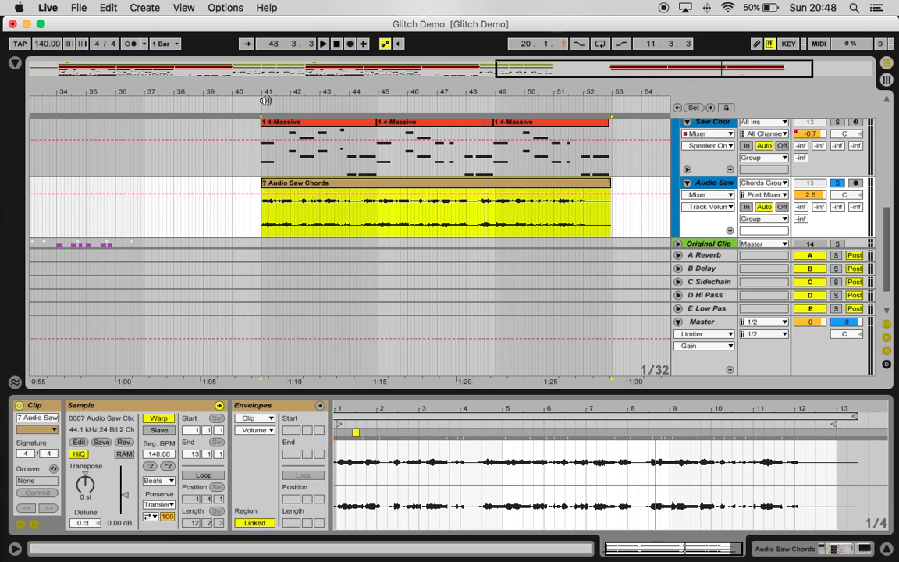
pyautogui.moveTo(256, 91); pyautogui.dragTo(255, 111)
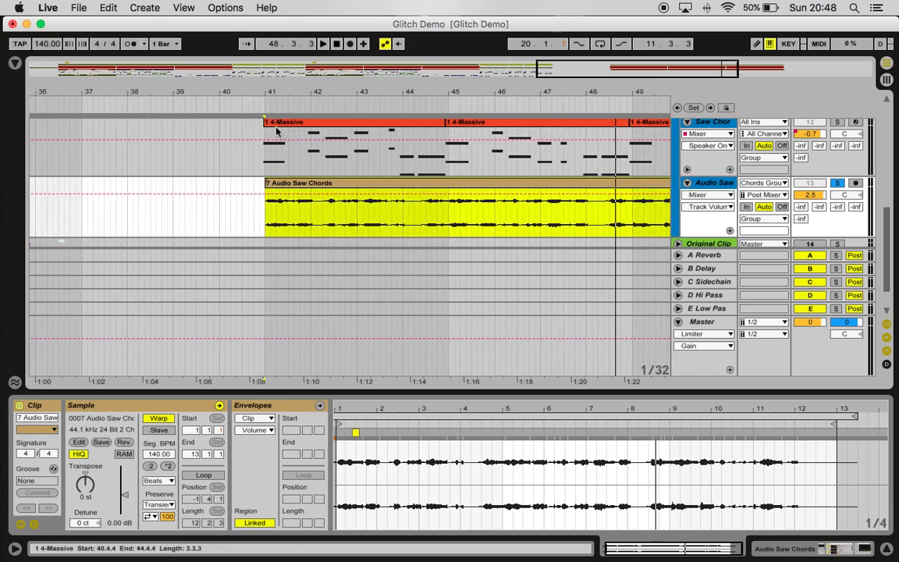
pyautogui.moveTo(277, 88); pyautogui.dragTo(117, 88)
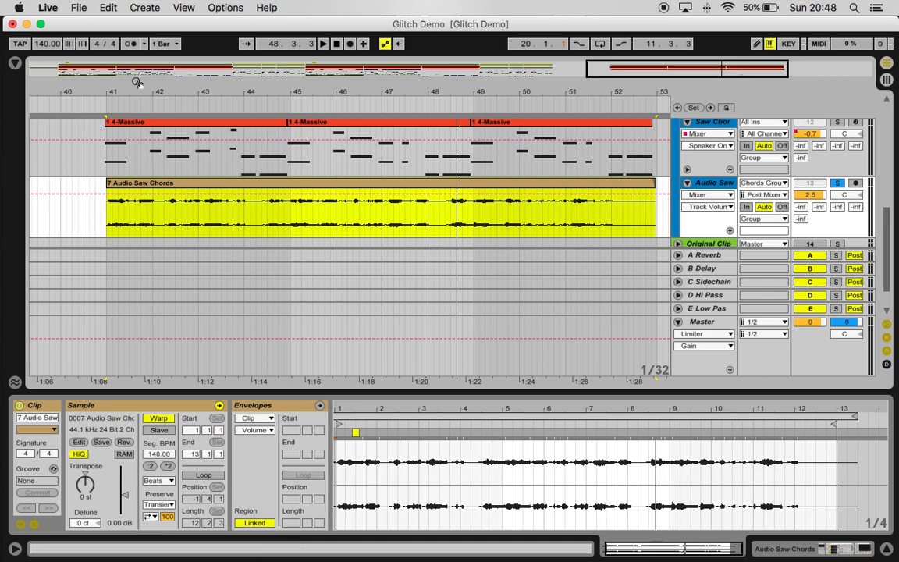
pyautogui.moveTo(133, 86); pyautogui.dragTo(133, 101)
pyautogui.click(119, 206)
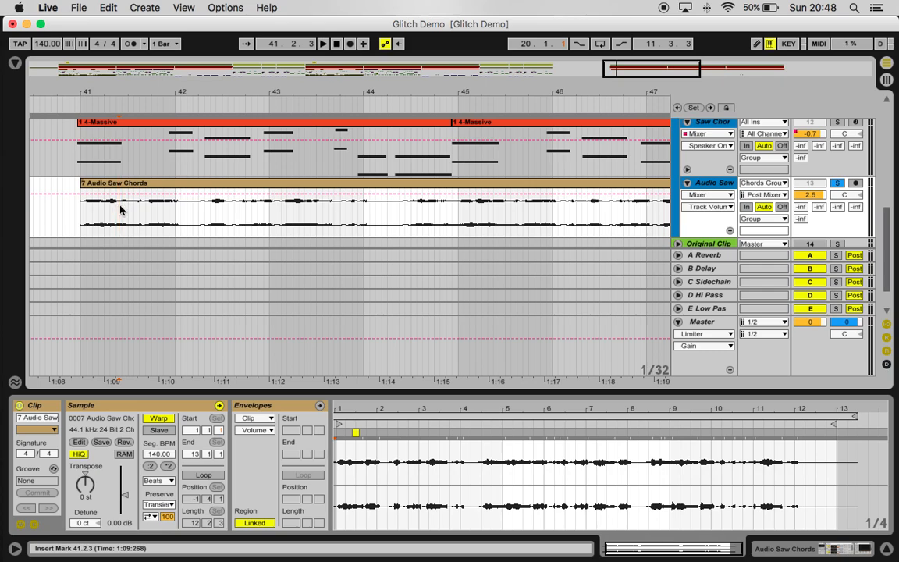
pyautogui.press('super+e')
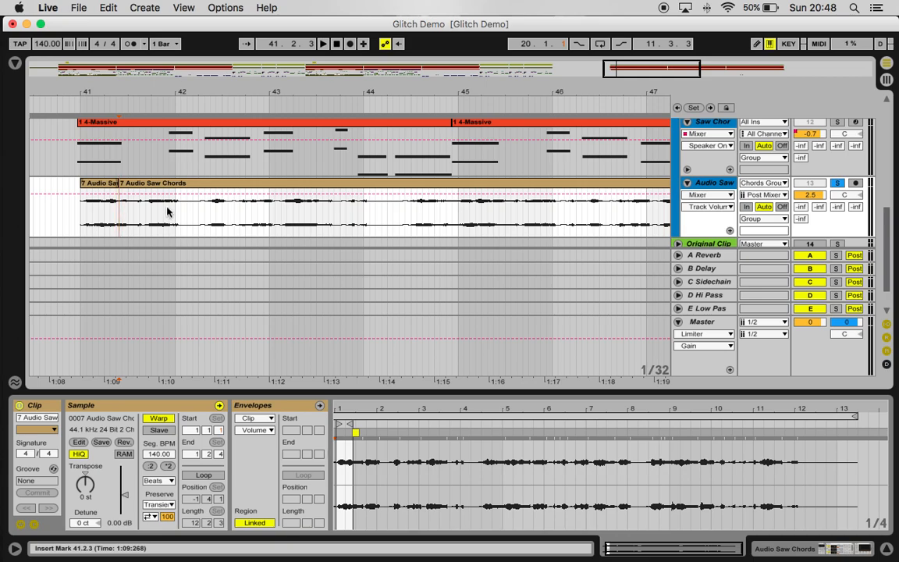
pyautogui.click(168, 211)
pyautogui.press('super+e')
pyautogui.click(148, 185)
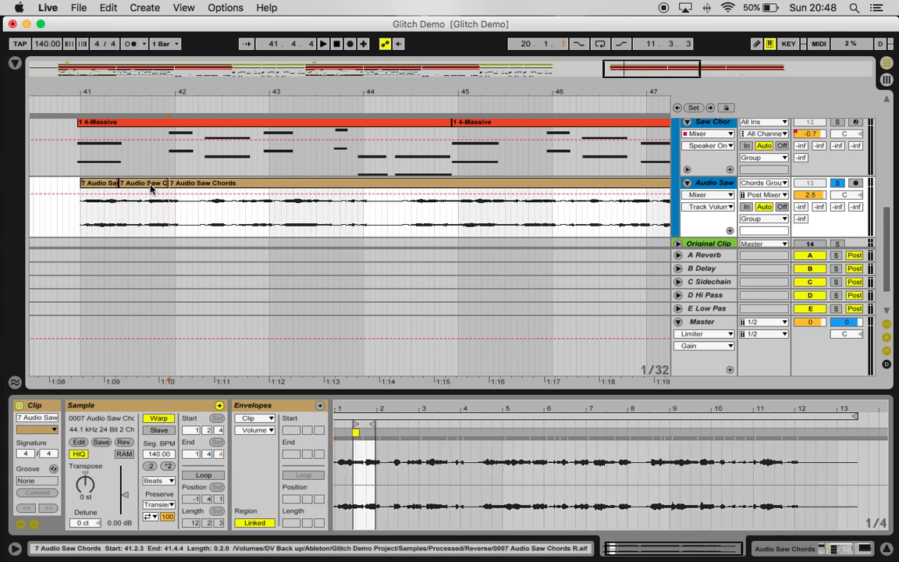
pyautogui.press('Delete')
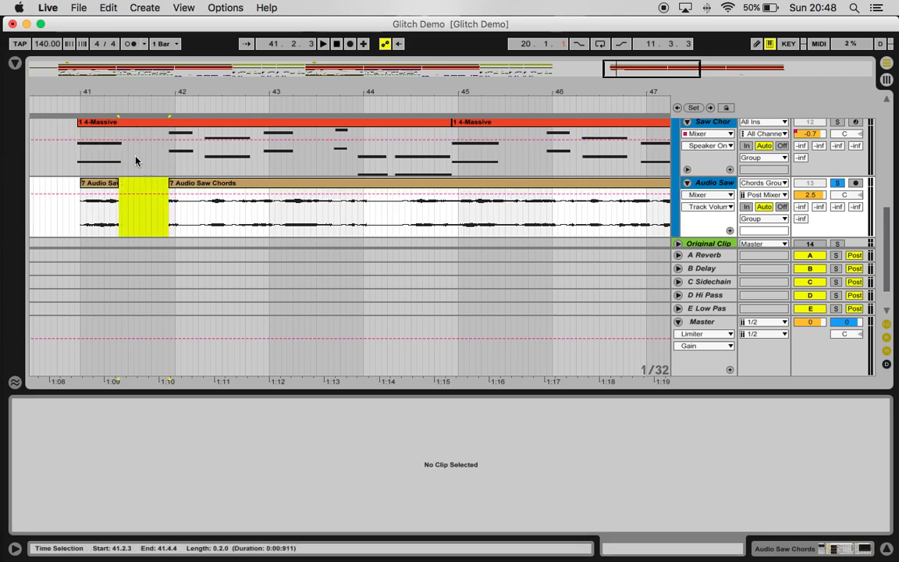
# Step: Split the remaining clip at 42.2.2 and delete the audio from 42.1.4 up to the split
pyautogui.click(205, 205)
pyautogui.press('super+e')
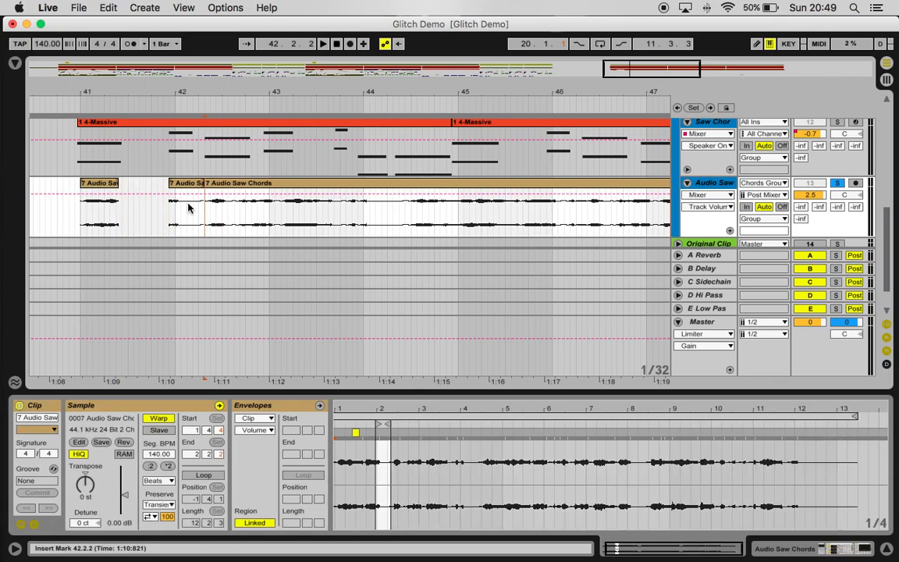
pyautogui.click(193, 207)
pyautogui.moveTo(194, 208); pyautogui.dragTo(201, 195)
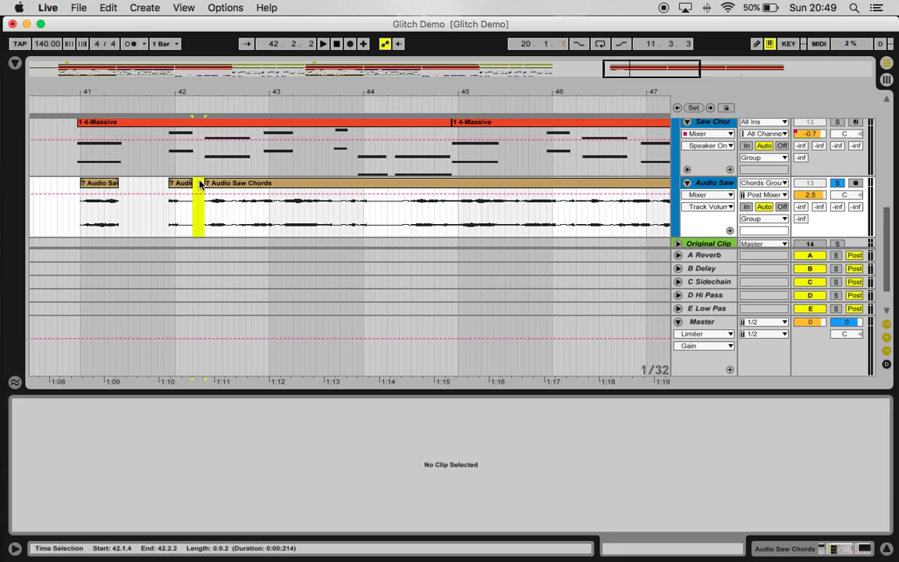
pyautogui.press('Delete')
# Step: Split the long Audio Saw Chords clip at 42.3.3 and 43.1.1, and delete the piece in between
pyautogui.click(252, 194)
pyautogui.click(239, 204)
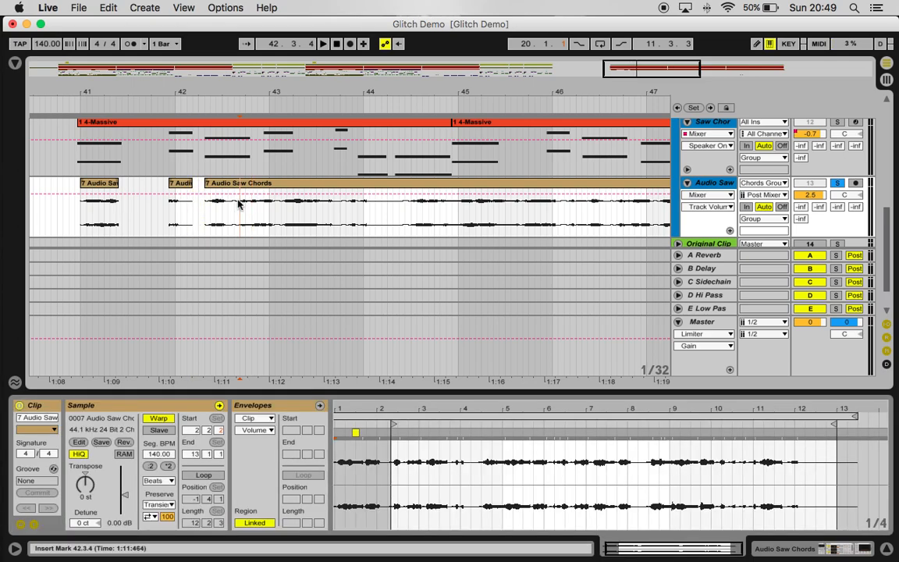
pyautogui.click(236, 204)
pyautogui.press('super+e')
pyautogui.click(273, 204)
pyautogui.press('super+e')
pyautogui.click(259, 185)
pyautogui.press('Delete')
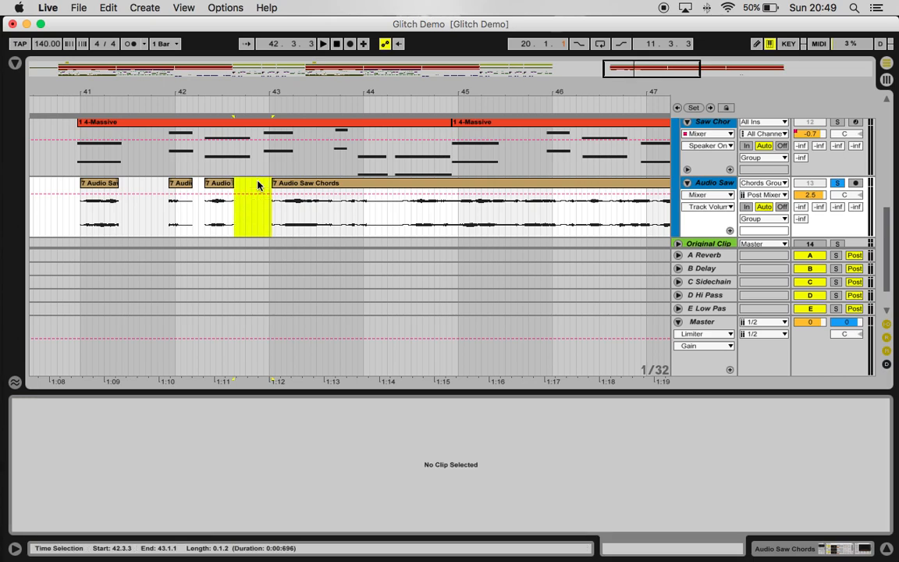
# Step: Cut a gap in the Audio Saw Chords audio by splitting at 43.2.1 and 43.3.4 and deleting the middle piece
pyautogui.click(295, 203)
pyautogui.press('super+e')
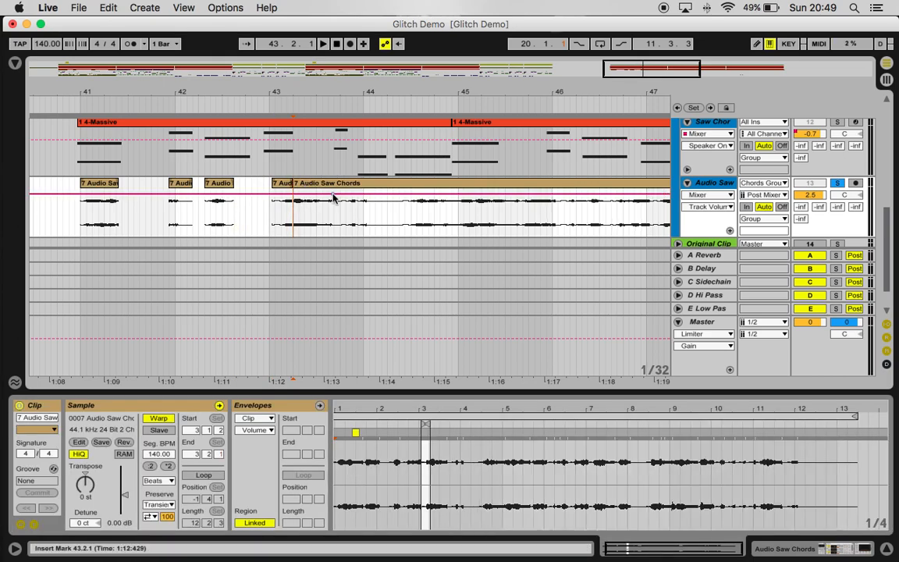
pyautogui.click(334, 203)
pyautogui.press('super+e')
pyautogui.click(315, 185)
pyautogui.press('Delete')
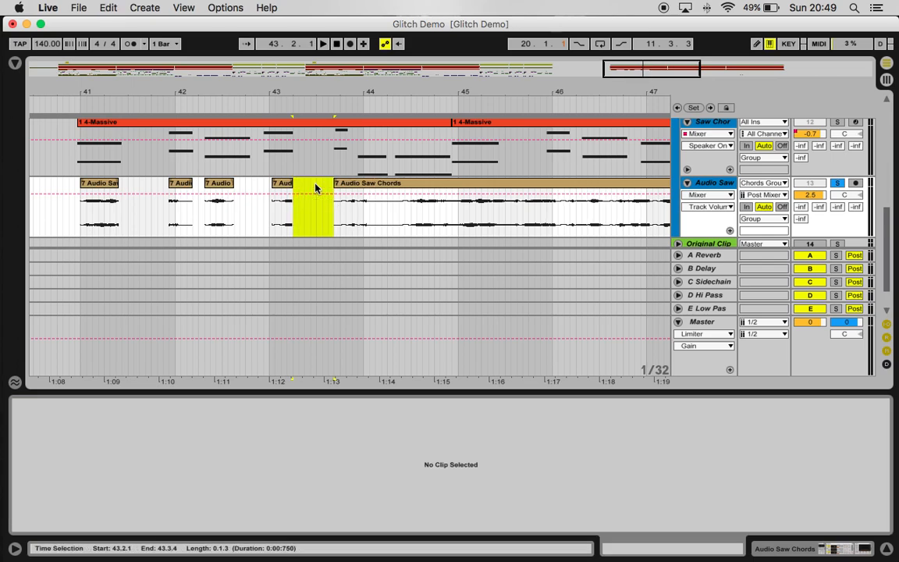
# Step: Split the remaining audio at 44.2.1 and shorten the piece before the split to a brief stab ending before bar 44
pyautogui.click(387, 207)
pyautogui.press('super+e')
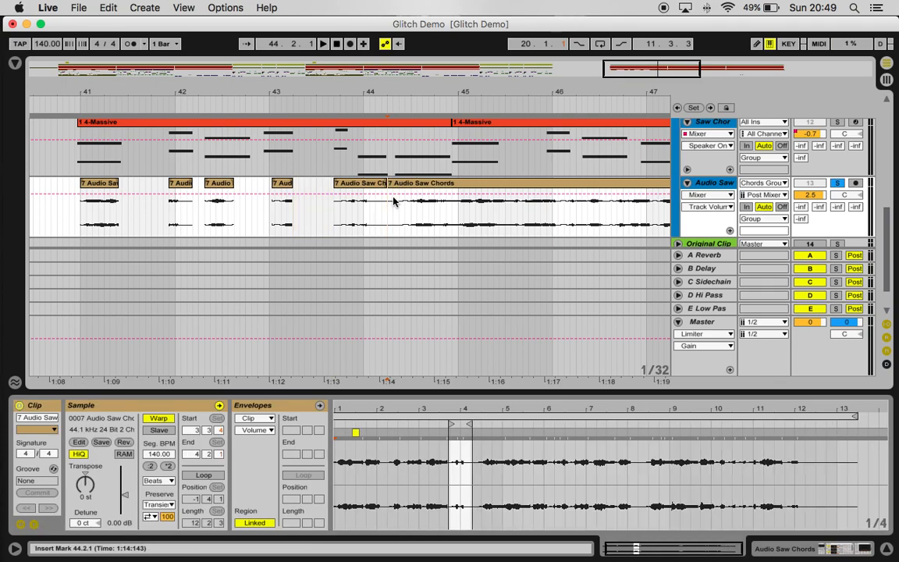
pyautogui.moveTo(387, 183); pyautogui.dragTo(346, 183)
pyautogui.click(370, 204)
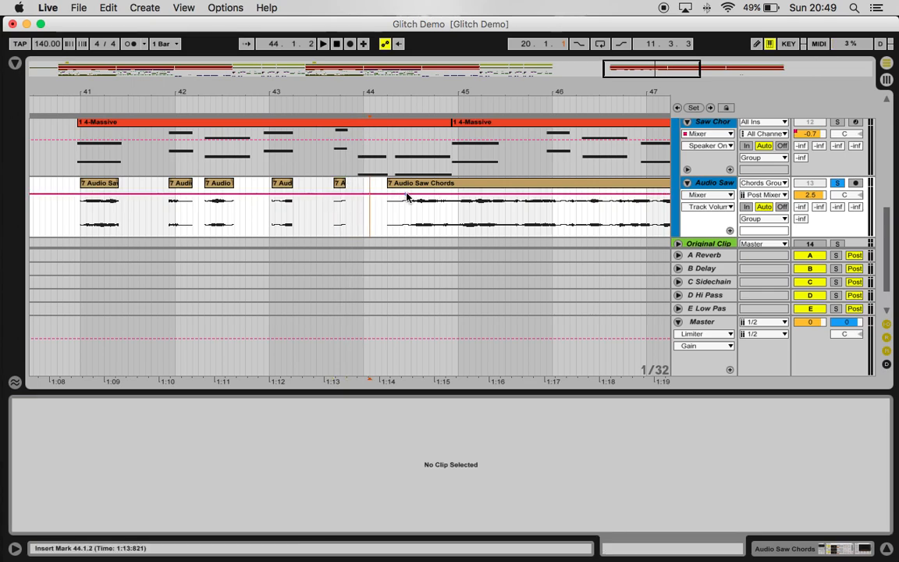
# Step: Trim the start of the long remaining clip to 44.2.3 and split it at 44.4.3
pyautogui.moveTo(387, 184); pyautogui.dragTo(397, 185)
pyautogui.click(449, 210)
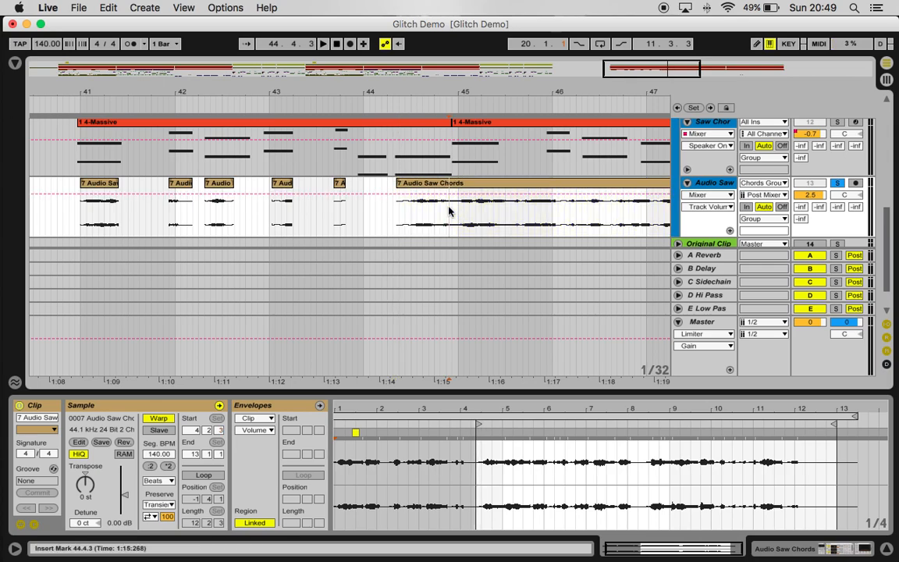
pyautogui.press('super+e')
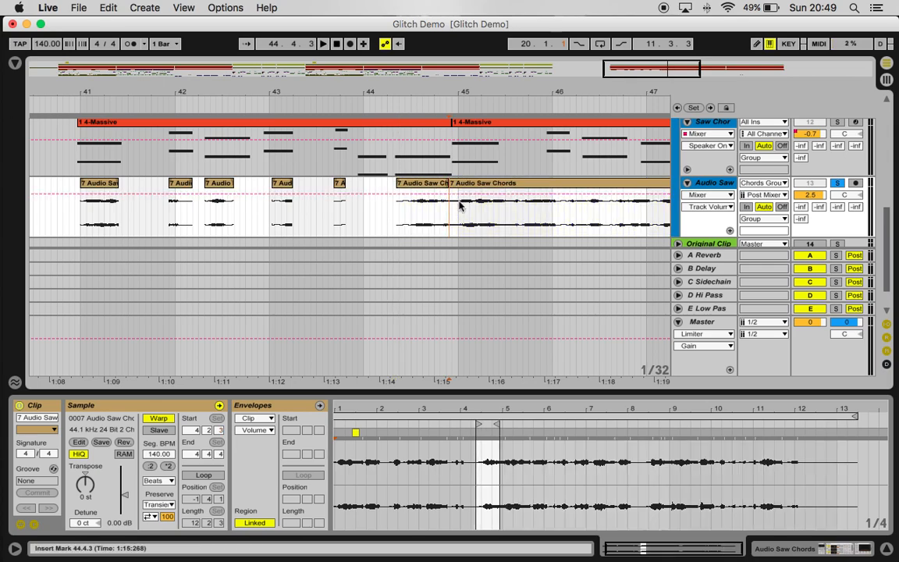
# Step: Split the remaining Audio Saw Chords clip at 45.1.1 and delete the short piece between 44.4.3 and the split
pyautogui.click(460, 205)
pyautogui.press('super+e')
pyautogui.click(457, 186)
pyautogui.press('Delete')
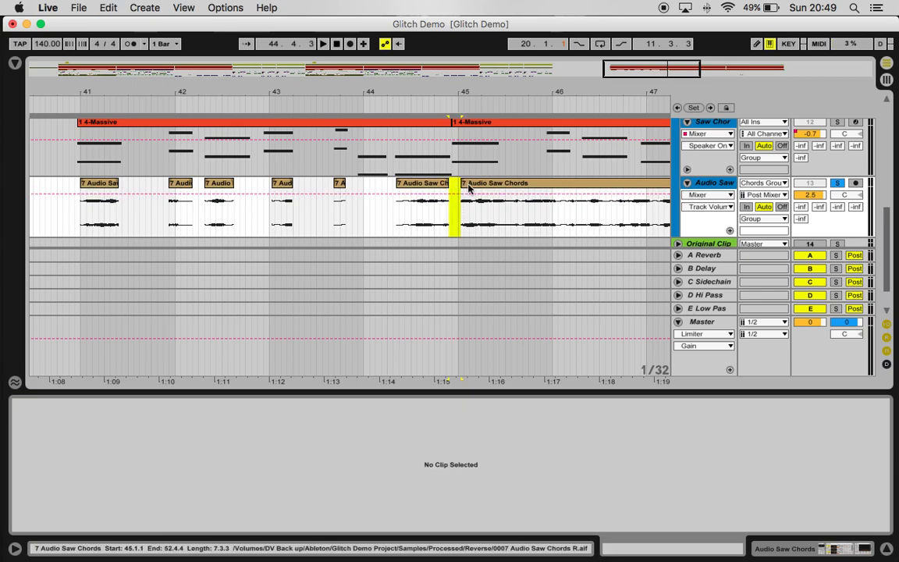
# Step: Cut a gap in the Audio Saw Chords audio by splitting at 45.2.4 and 45.4.4 and deleting the middle piece
pyautogui.click(499, 212)
pyautogui.press('super+e')
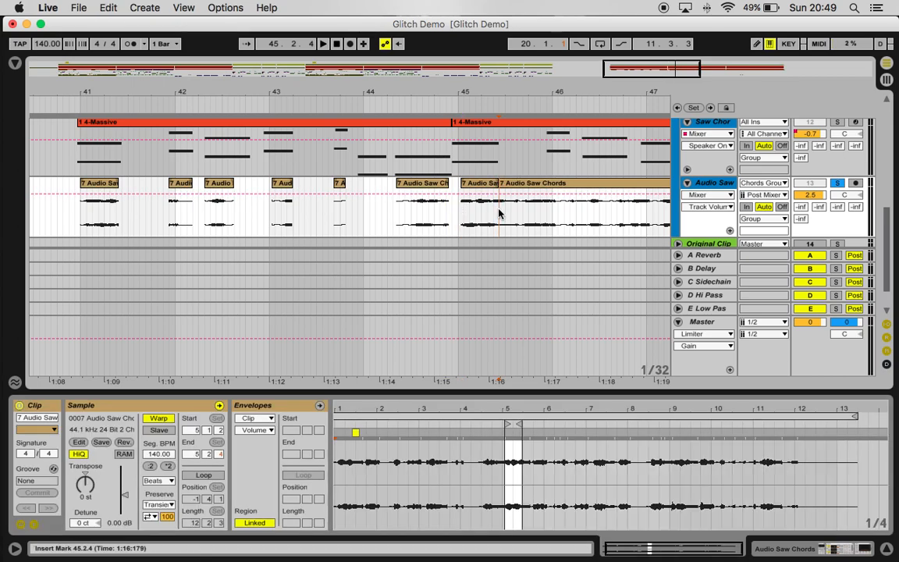
pyautogui.click(548, 212)
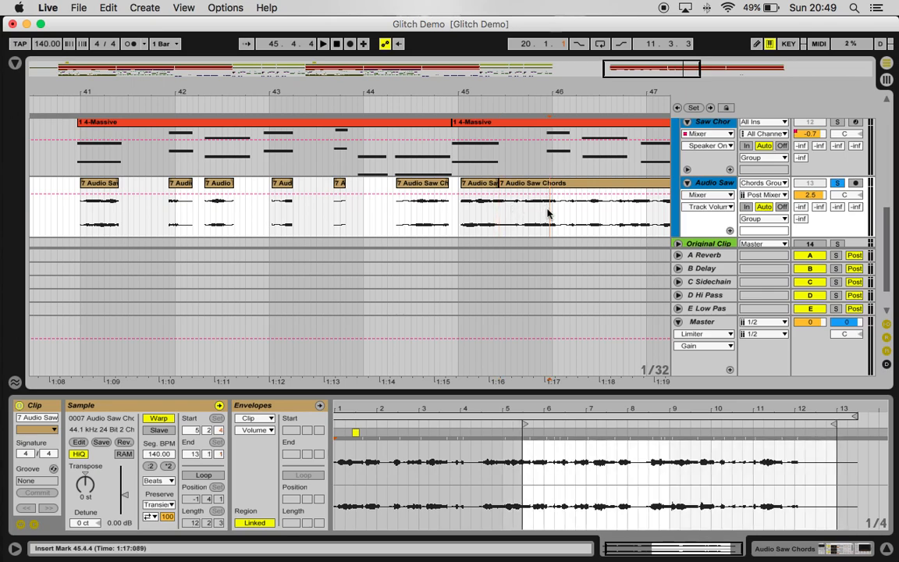
pyautogui.press('super+e')
pyautogui.click(526, 187)
pyautogui.press('Delete')
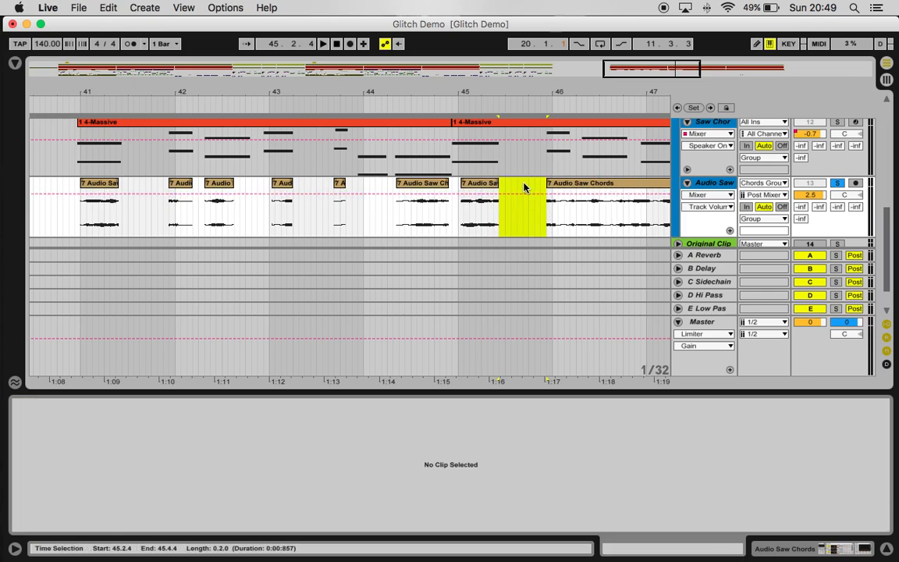
# Step: Unsolo the Audio Saw Chords track and audition its chopped stabs with the other tracks from just before bar 41
pyautogui.moveTo(531, 82); pyautogui.dragTo(531, 54)
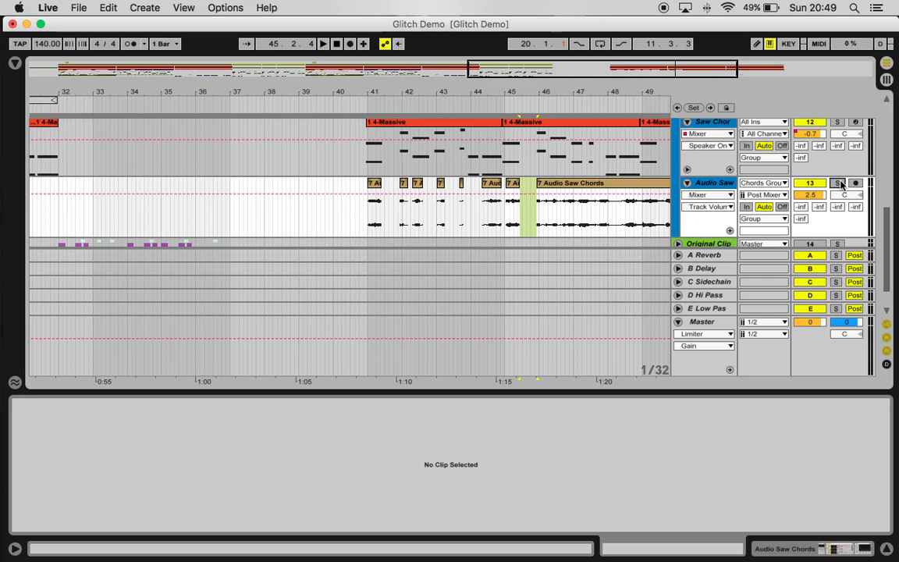
pyautogui.scroll(6, 788, 185)
pyautogui.scroll(-6, 787, 185)
pyautogui.scroll(-2, 787, 185)
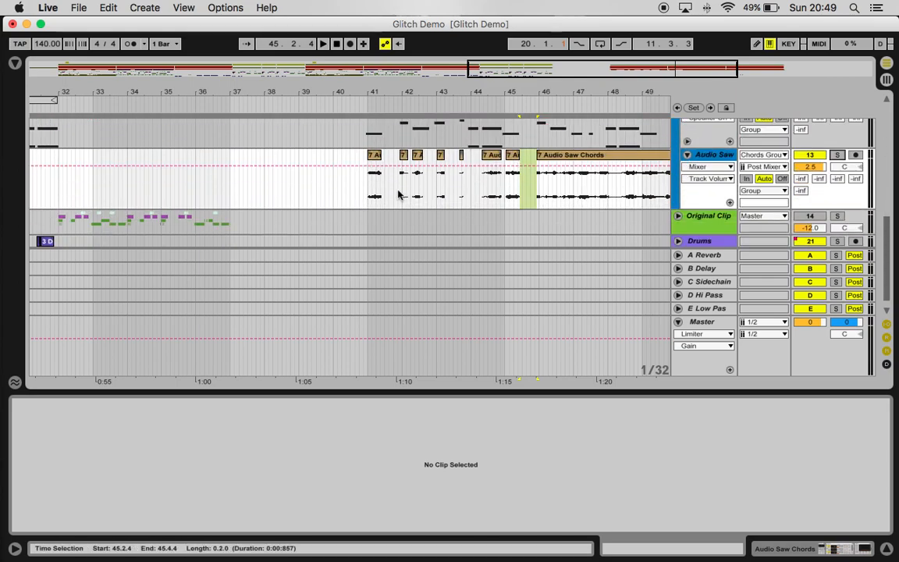
pyautogui.click(359, 102)
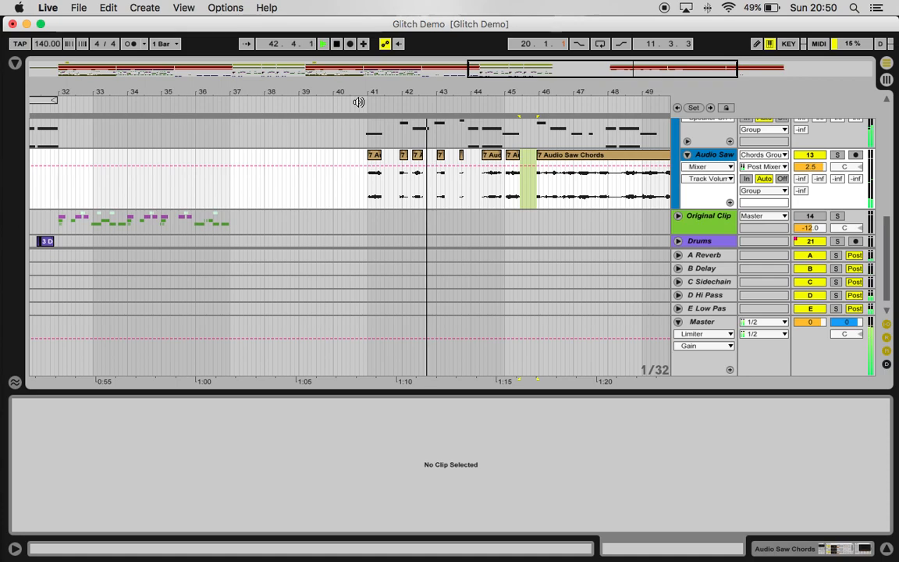
pyautogui.scroll(3, 341, 190)
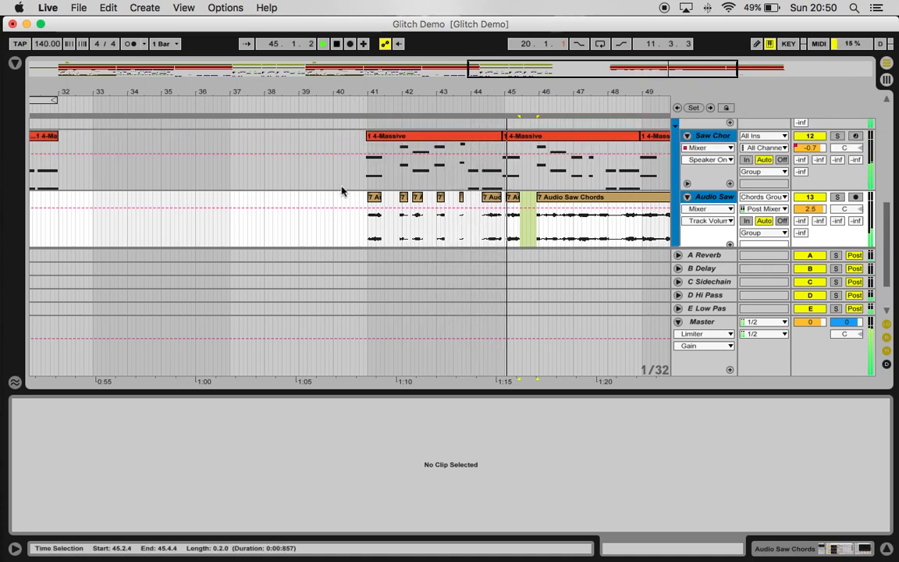
pyautogui.press('space')
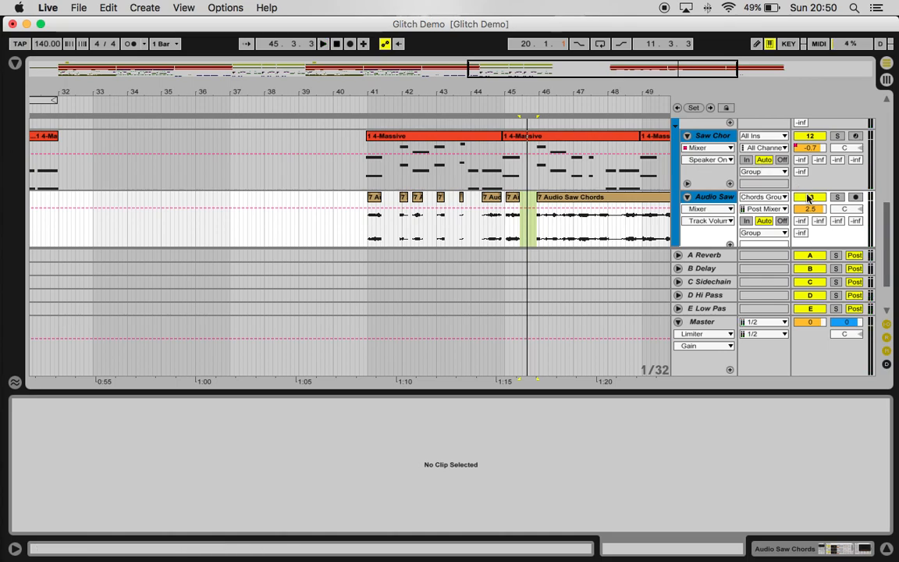
# Step: Compare the section from just before bar 41 with the Audio Saw Chords track muted and with it reactivated during playback
pyautogui.click(808, 199)
pyautogui.click(359, 109)
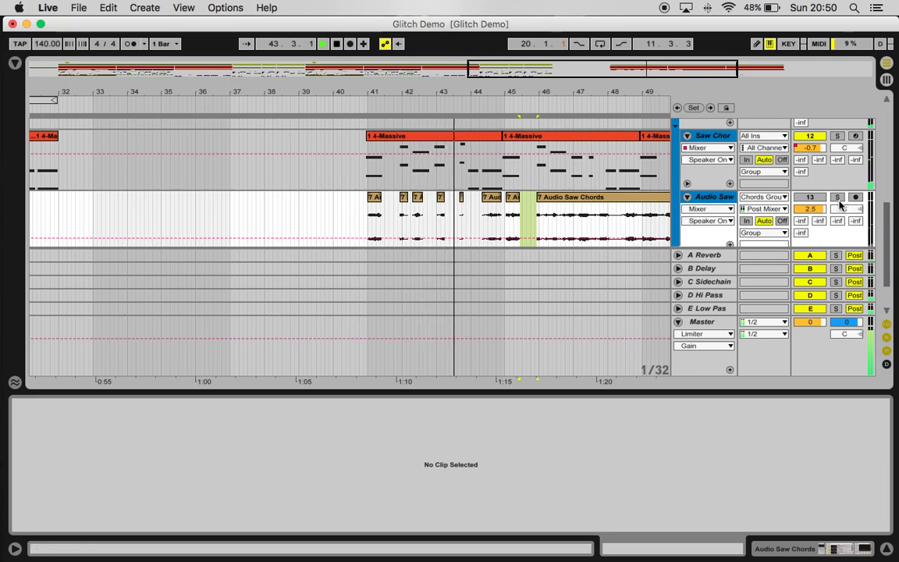
pyautogui.click(814, 199)
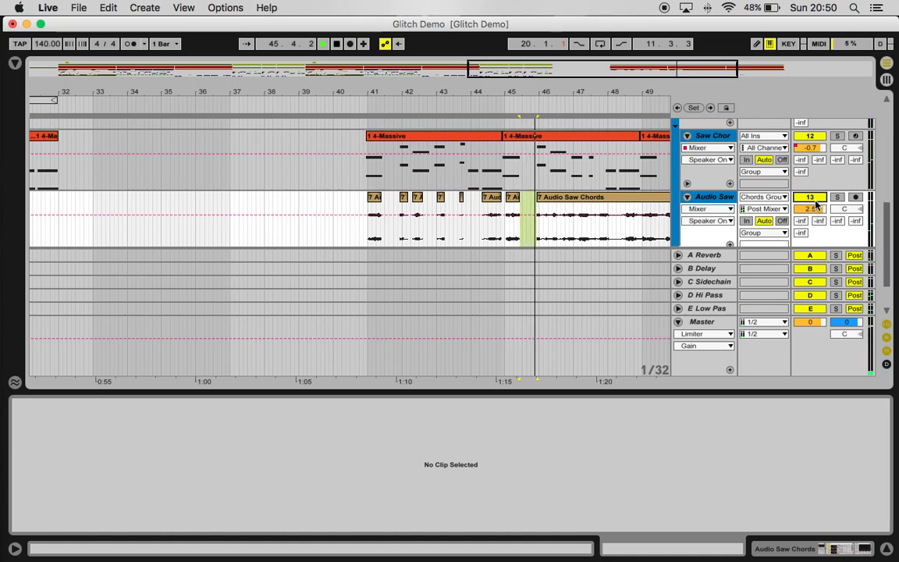
pyautogui.press('space')
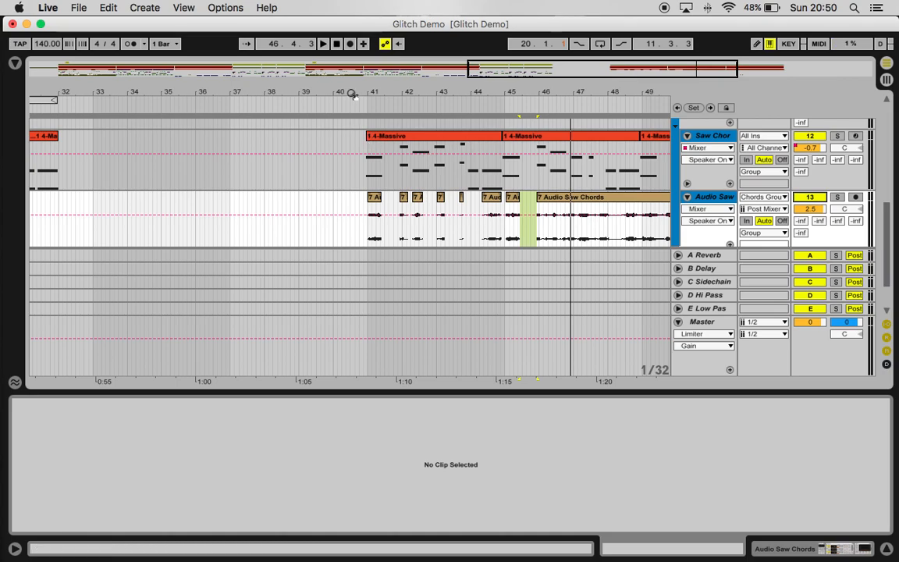
# Step: Select the loop range of the earlier section starting at bar 20 and examine the clips on its tracks
pyautogui.moveTo(351, 92); pyautogui.dragTo(373, 92)
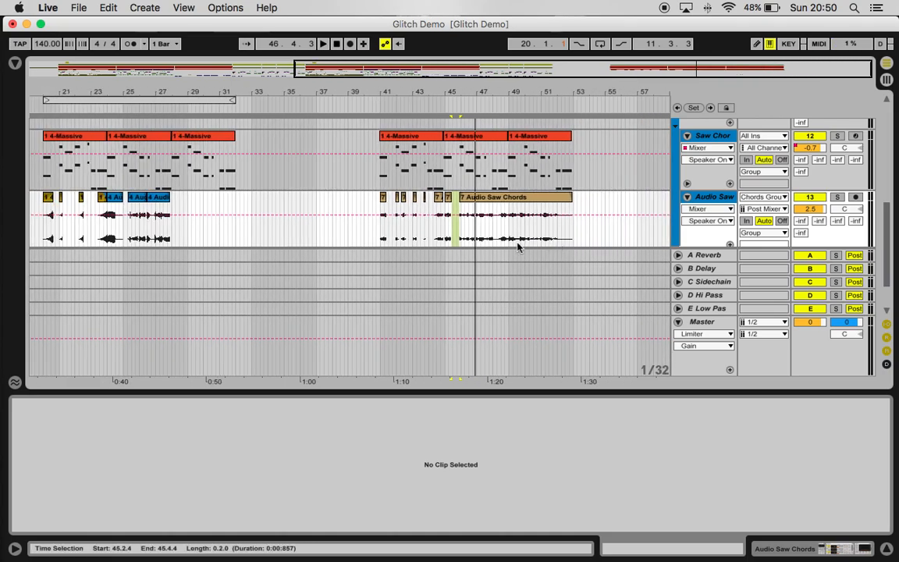
pyautogui.hscroll(-3, 316, 207)
pyautogui.click(201, 102)
pyautogui.scroll(4, 731, 223)
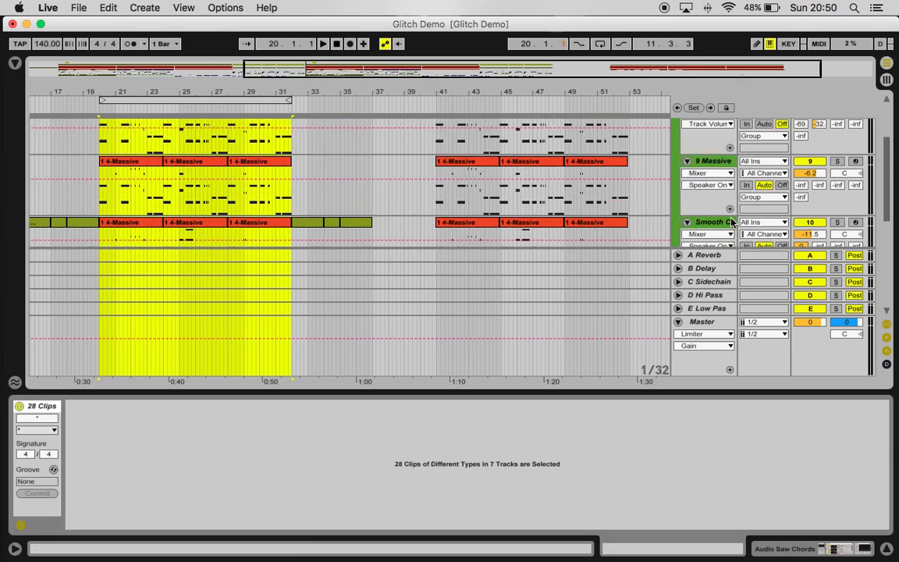
pyautogui.scroll(-6, 731, 222)
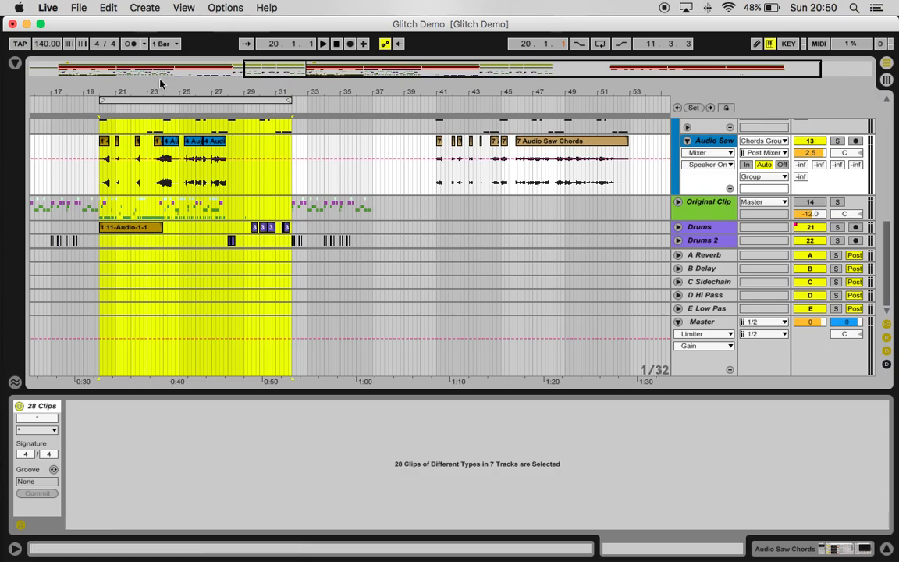
pyautogui.moveTo(157, 89); pyautogui.dragTo(157, 123)
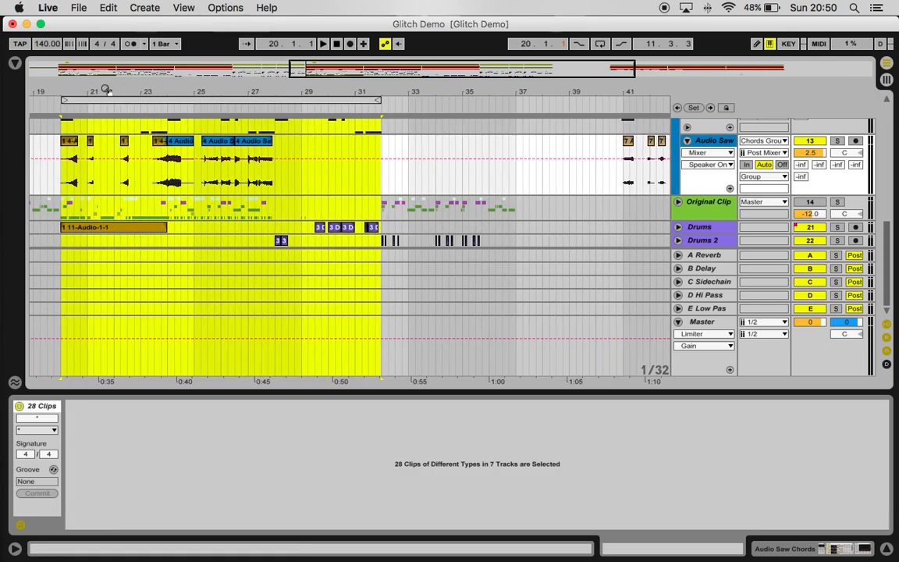
pyautogui.click(104, 98)
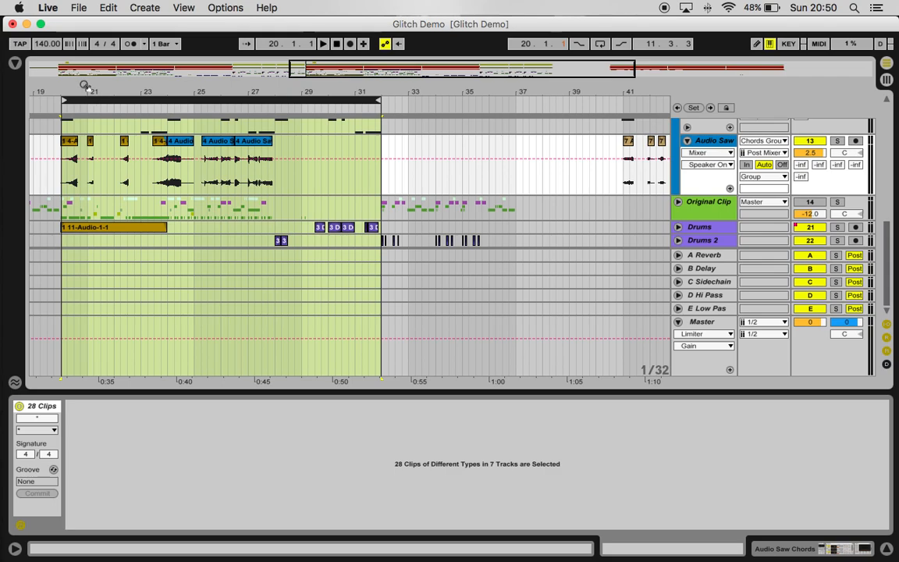